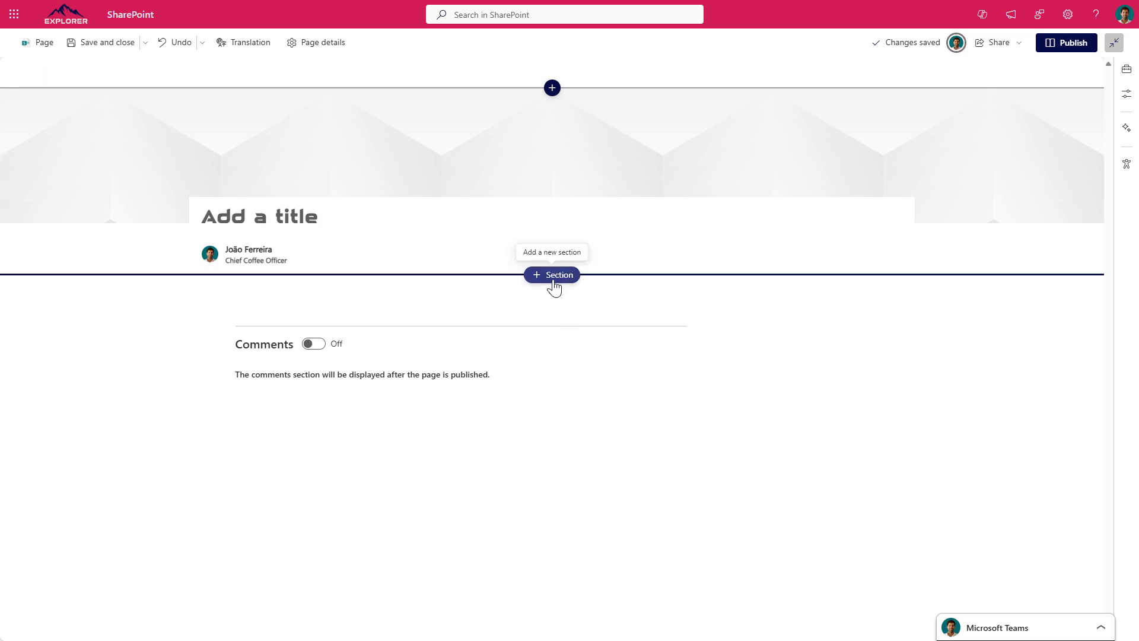
Step: Insert a Flexible section under the title area and drag its bottom edge down to enlarge it
left_click(554, 276)
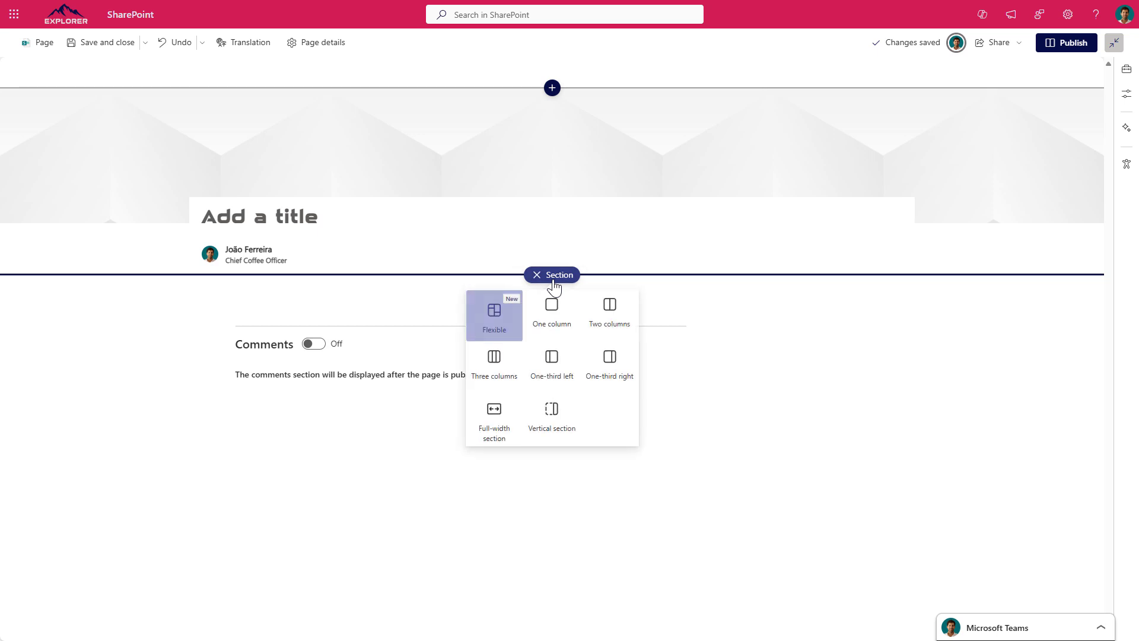
left_click(510, 324)
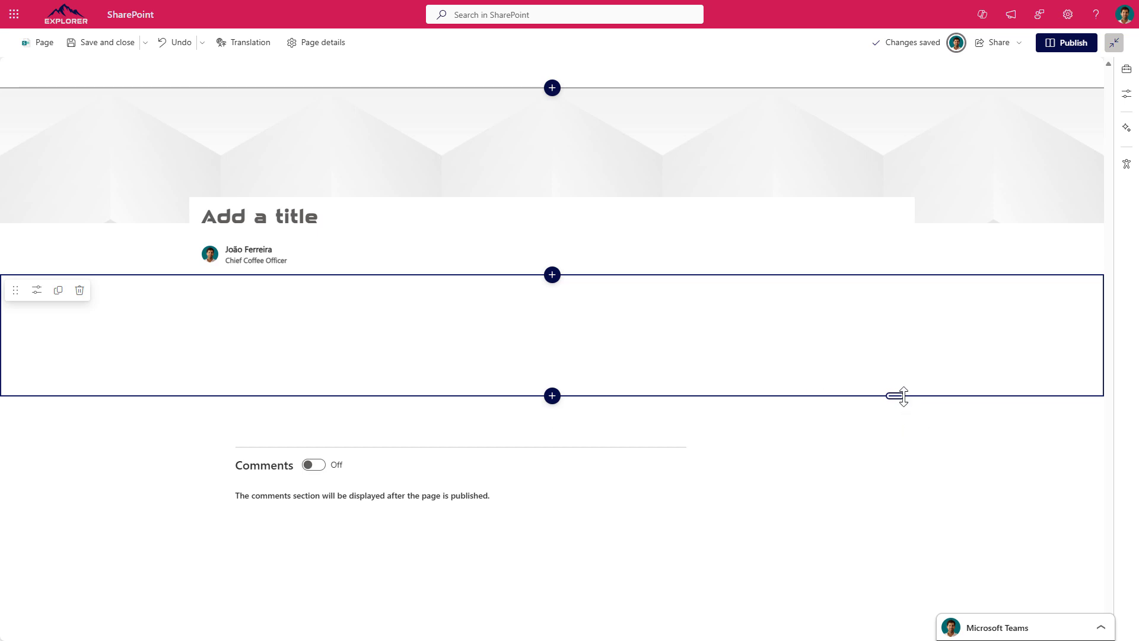
left_click_drag(895, 395, 885, 517)
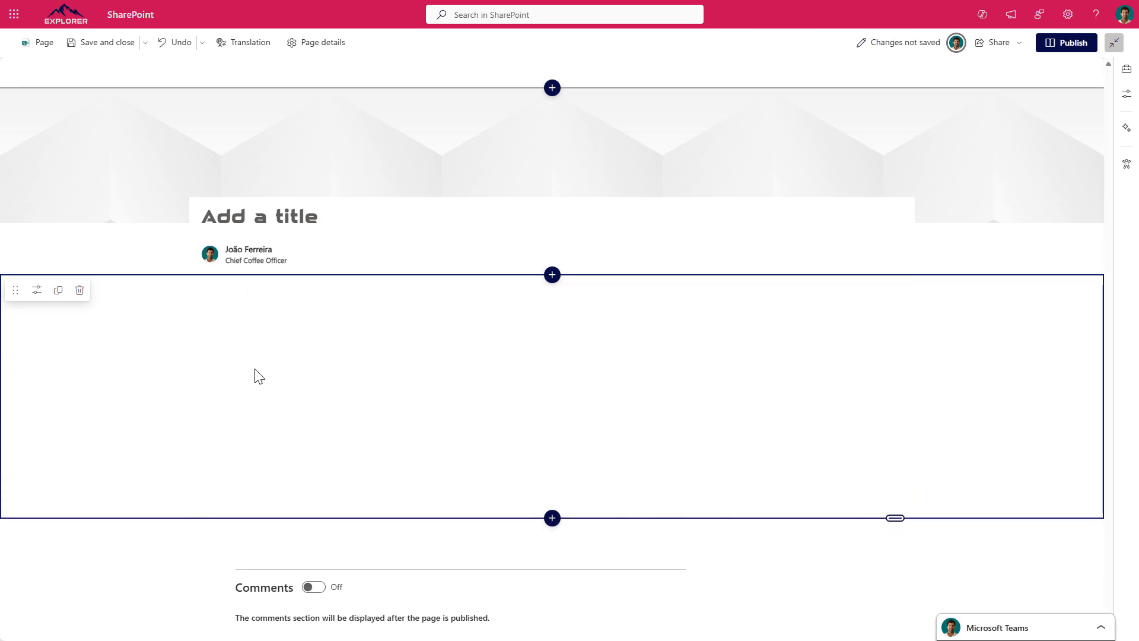
Step: Apply the Curved line on white background idea to the flexible section
left_click(36, 297)
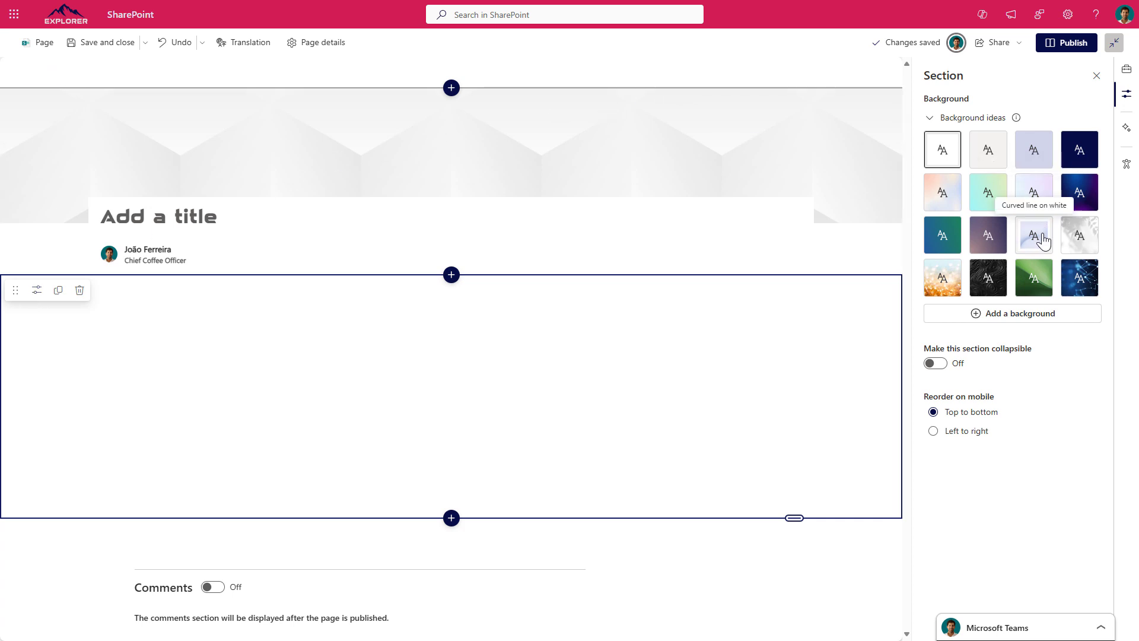
left_click(1043, 242)
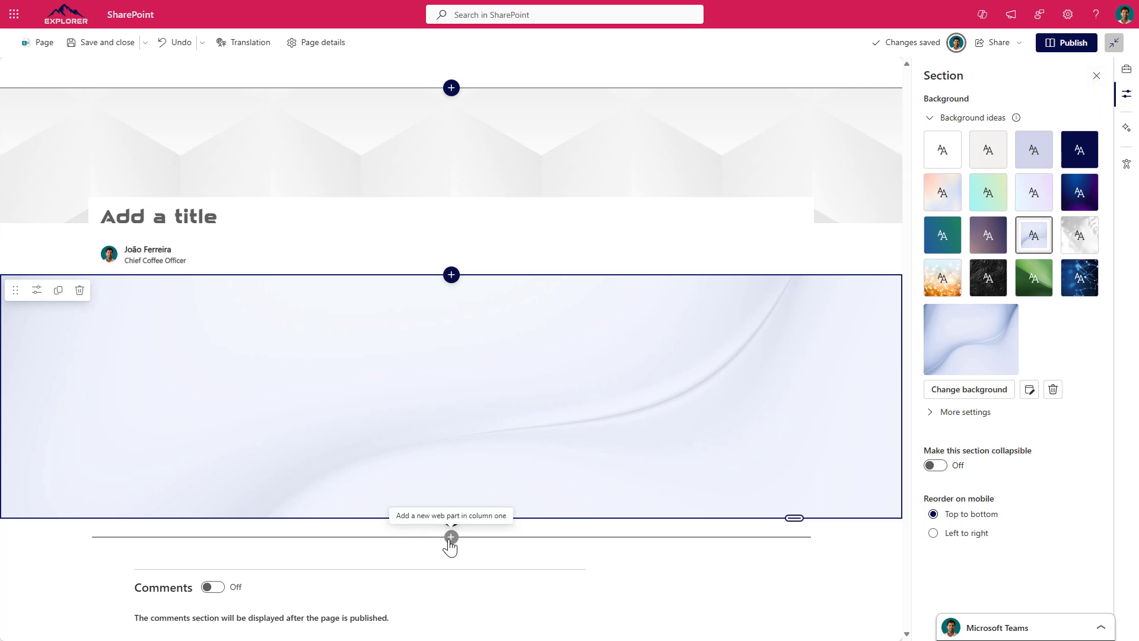
Step: Insert a Banner web part below the flexible section, then reselect the section
left_click(451, 538)
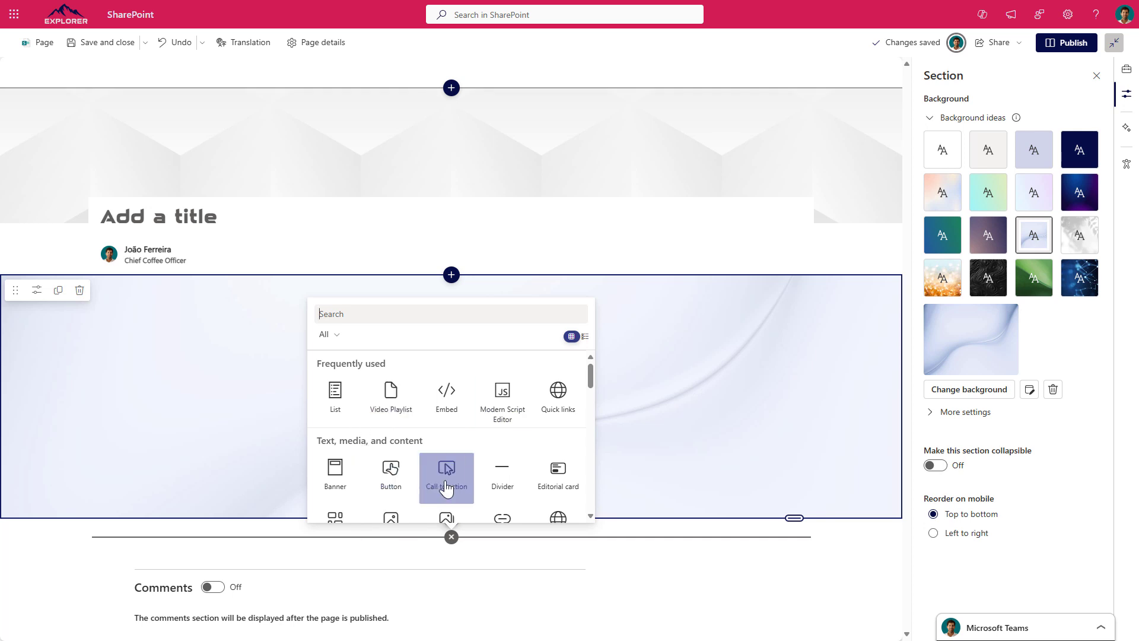
left_click(344, 490)
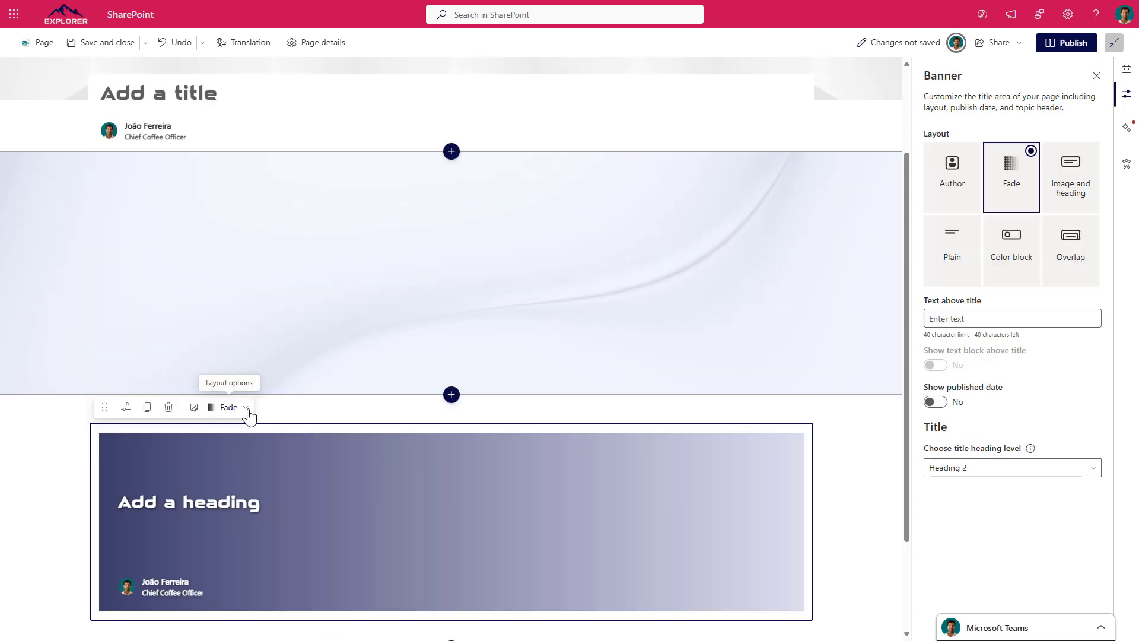
scroll(279, 510, "up", 2)
scroll(261, 517, "down", 1)
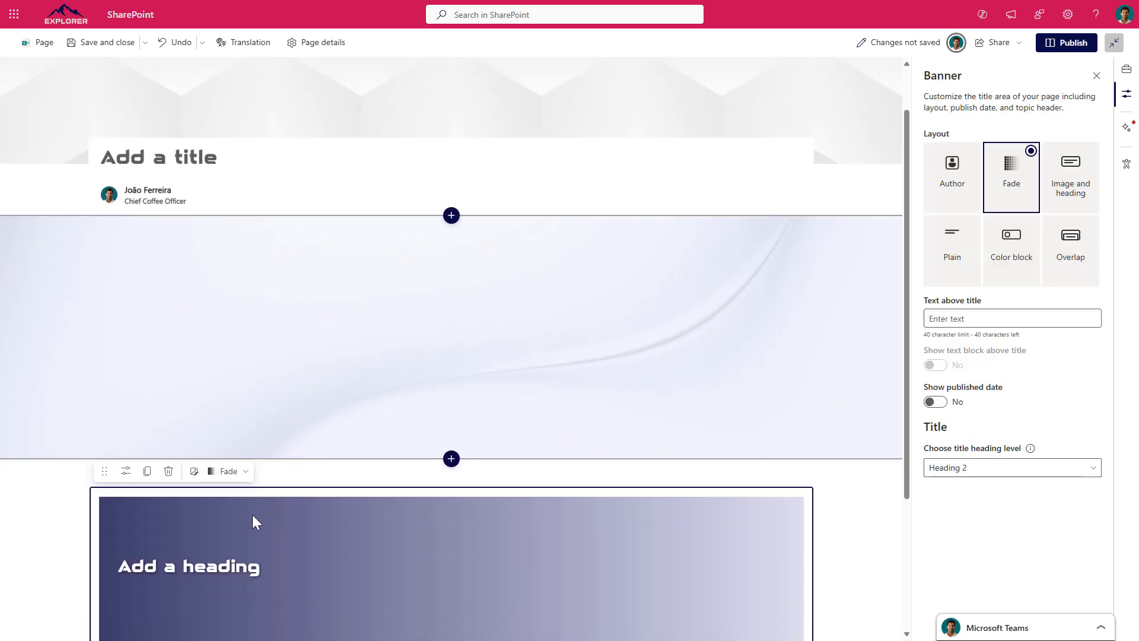
left_click(353, 334)
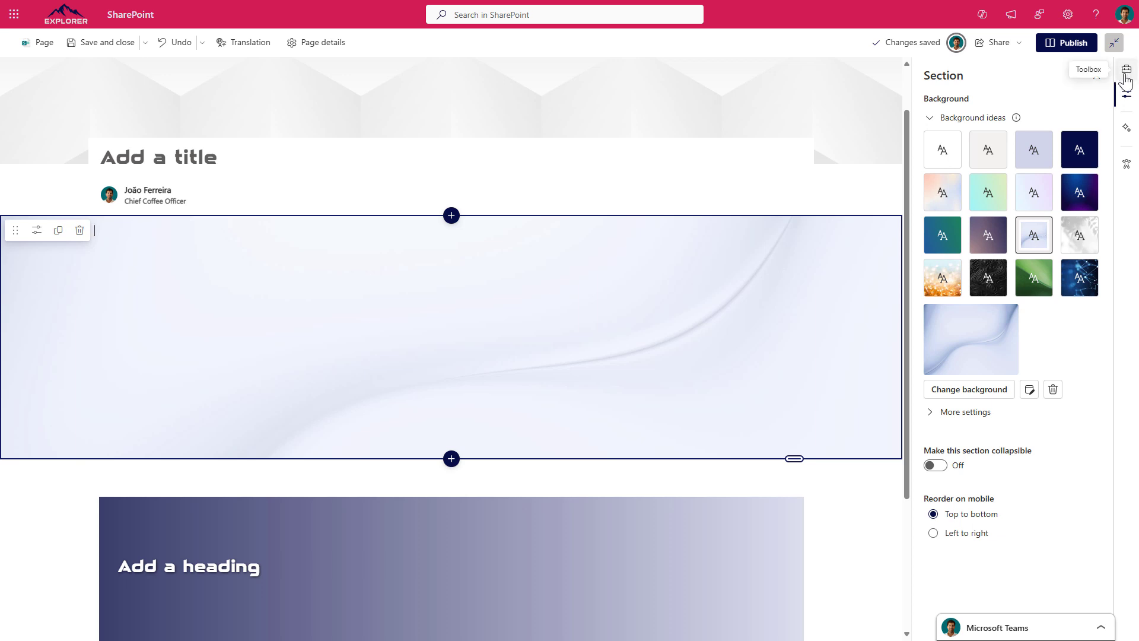
Step: Drag a Text web part from the full Toolbox web part list into the flexible section
left_click(1126, 77)
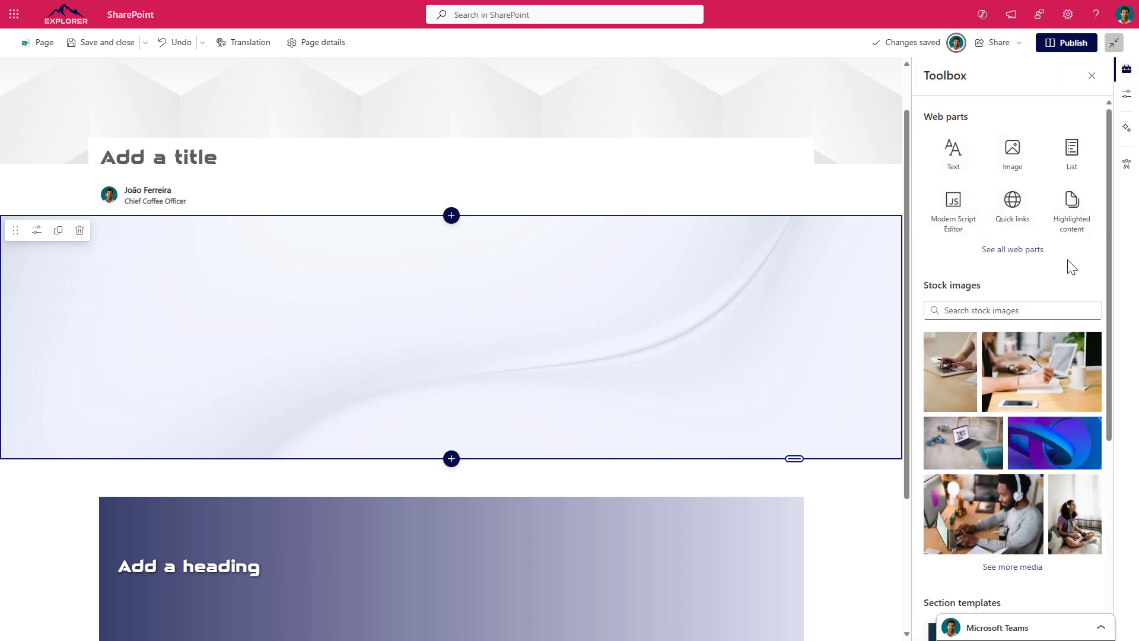
left_click(1039, 251)
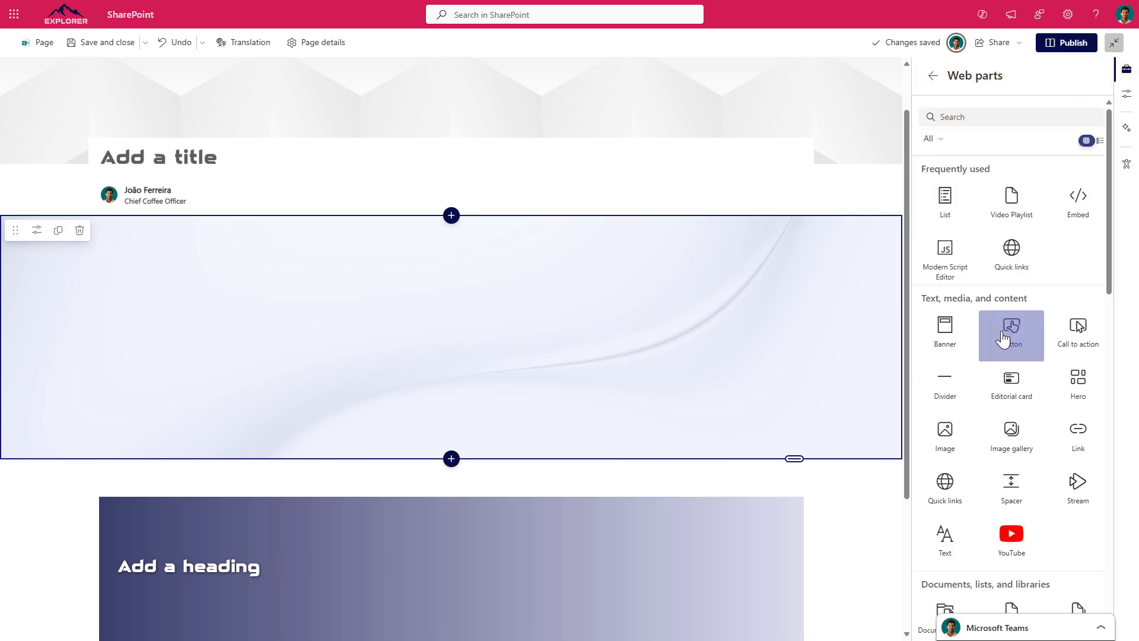
scroll(1002, 338, "down", 8)
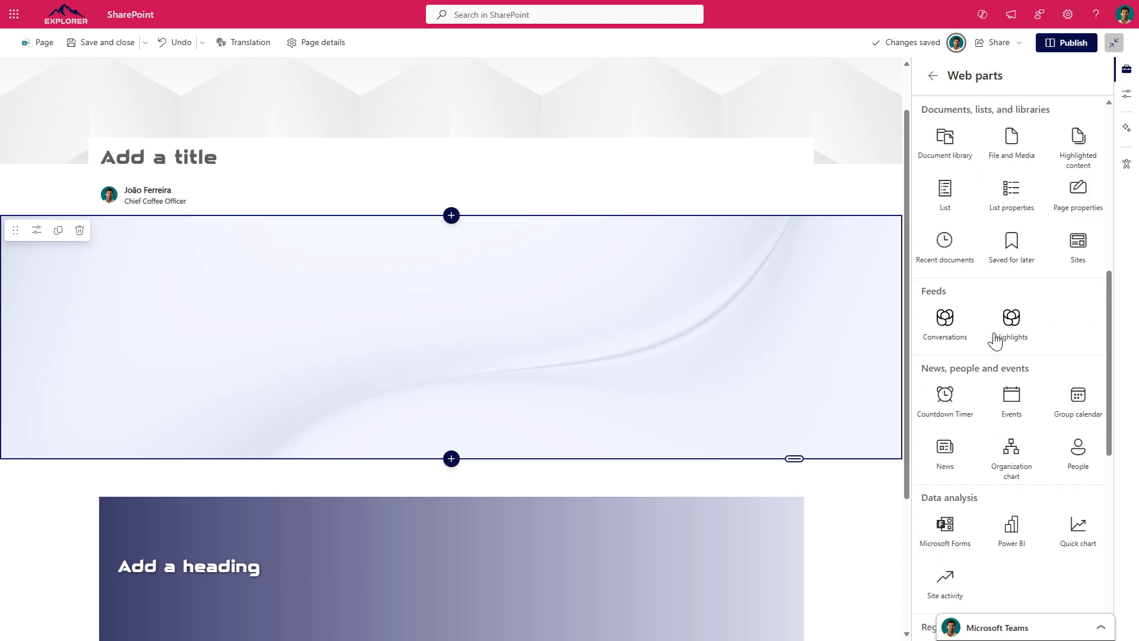
scroll(995, 339, "down", 6)
scroll(996, 335, "up", 10)
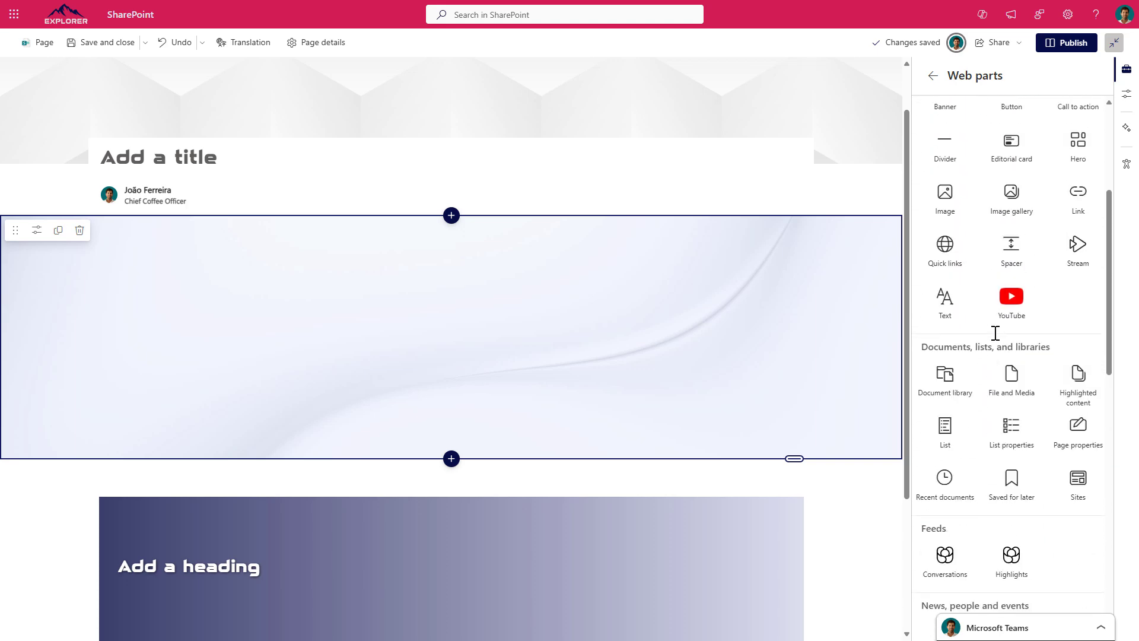
scroll(995, 335, "up", 4)
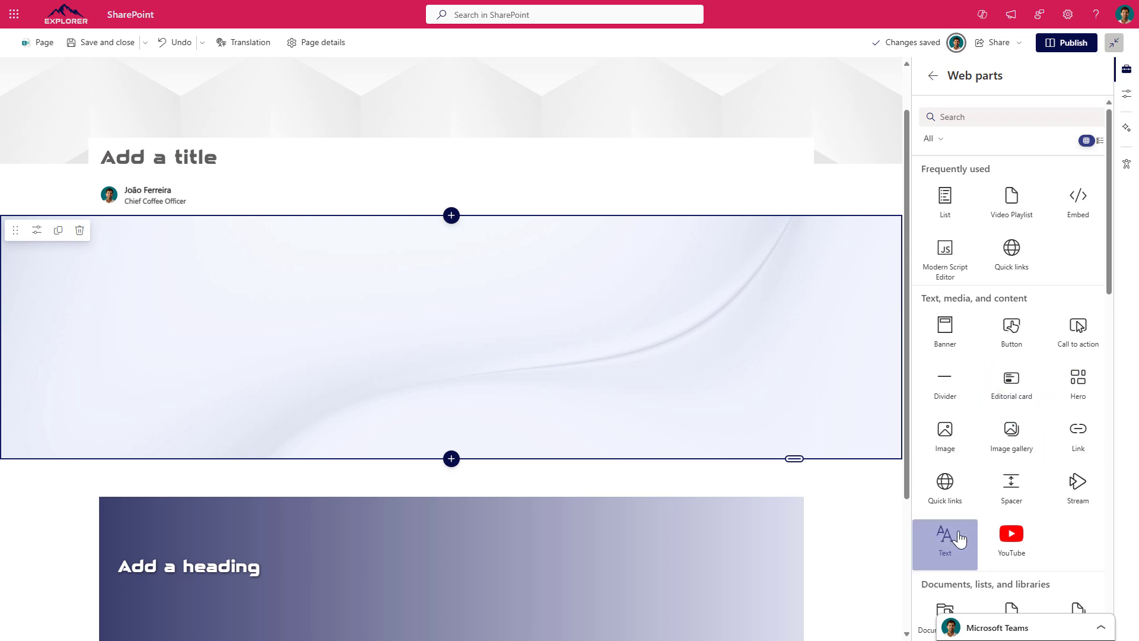
left_click_drag(956, 534, 325, 237)
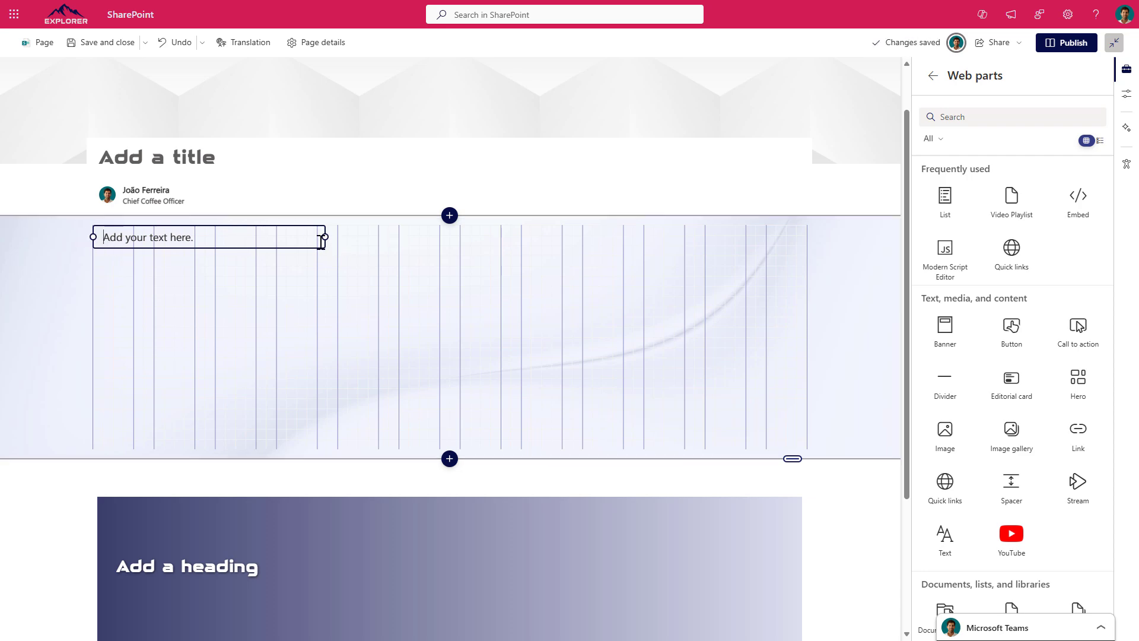
Step: Resize and reposition the text box until it sits at the section's top-left
left_click_drag(326, 238, 493, 252)
left_click(319, 276)
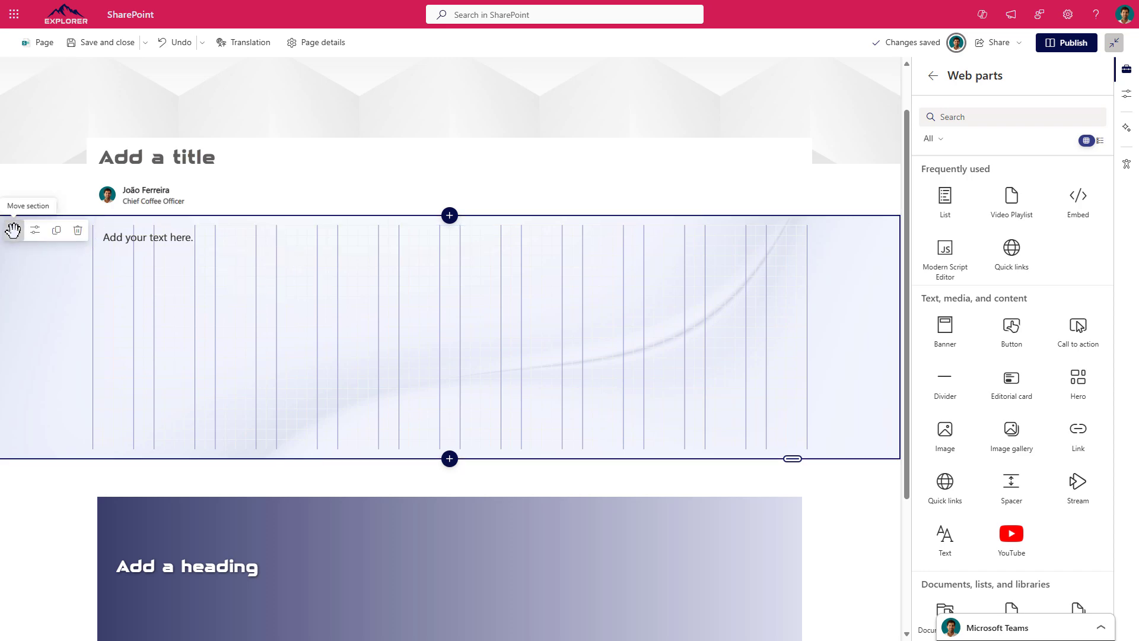
left_click_drag(13, 231, 24, 232)
left_click(254, 237)
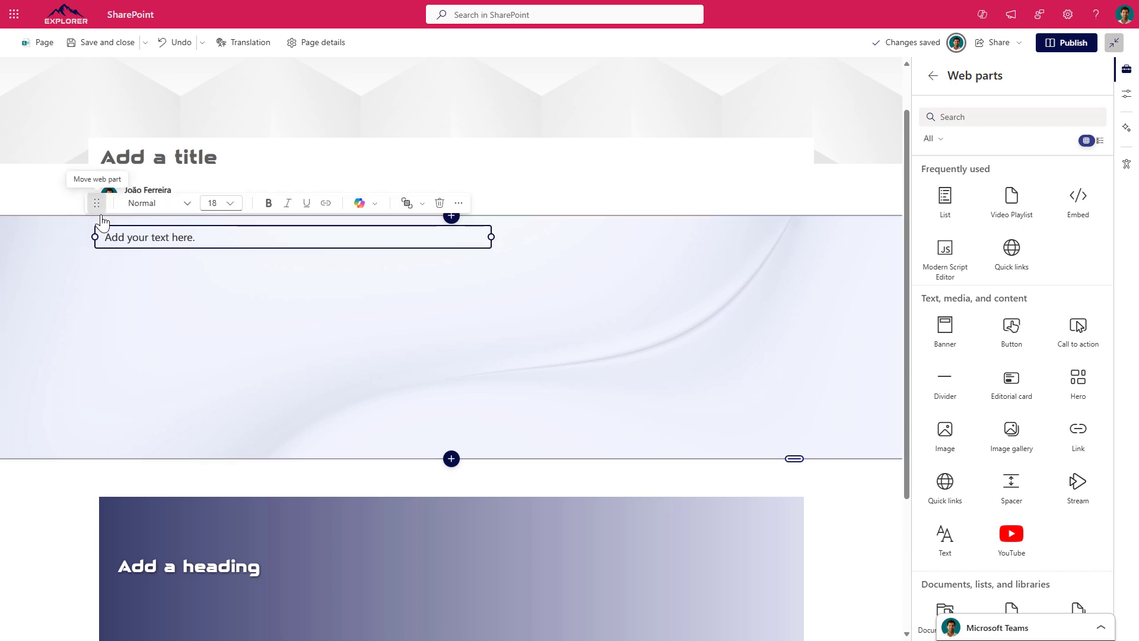
left_click_drag(97, 203, 465, 349)
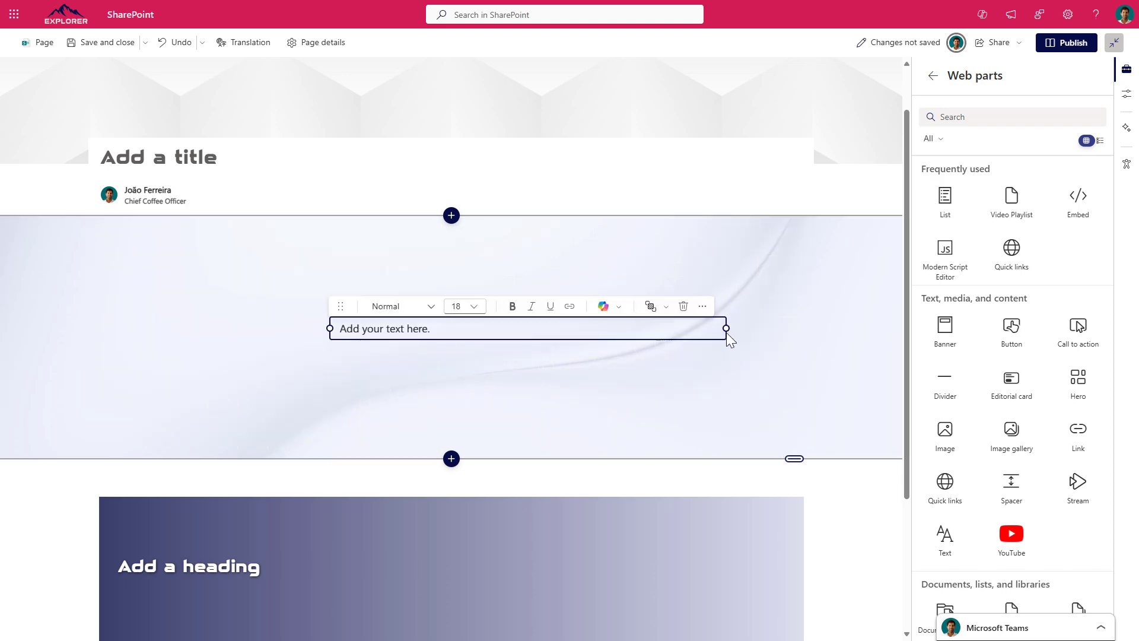
left_click_drag(726, 328, 443, 324)
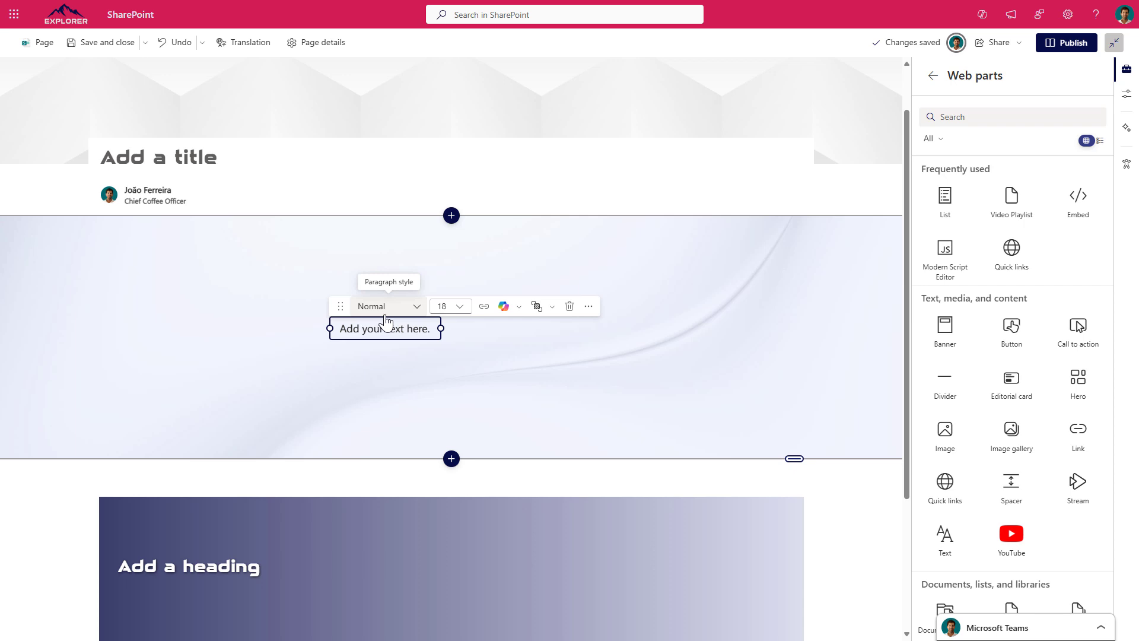
left_click_drag(441, 328, 655, 355)
left_click_drag(116, 233, 175, 290)
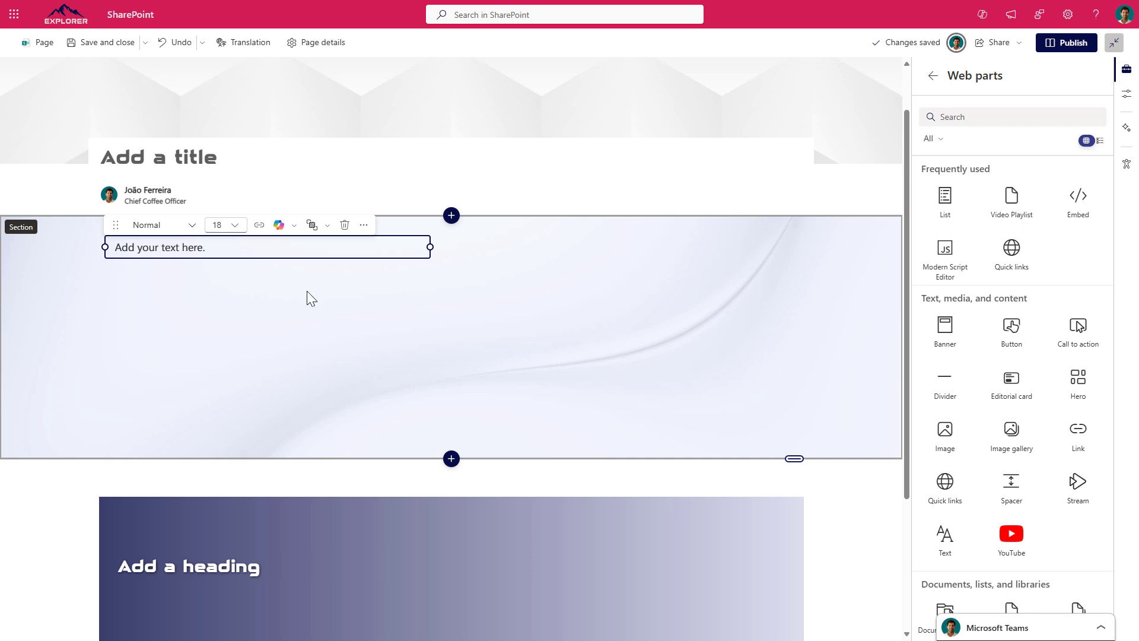
Step: Search 'qui' and drop Quick links below the text, then widen it across the section
left_click(1037, 119)
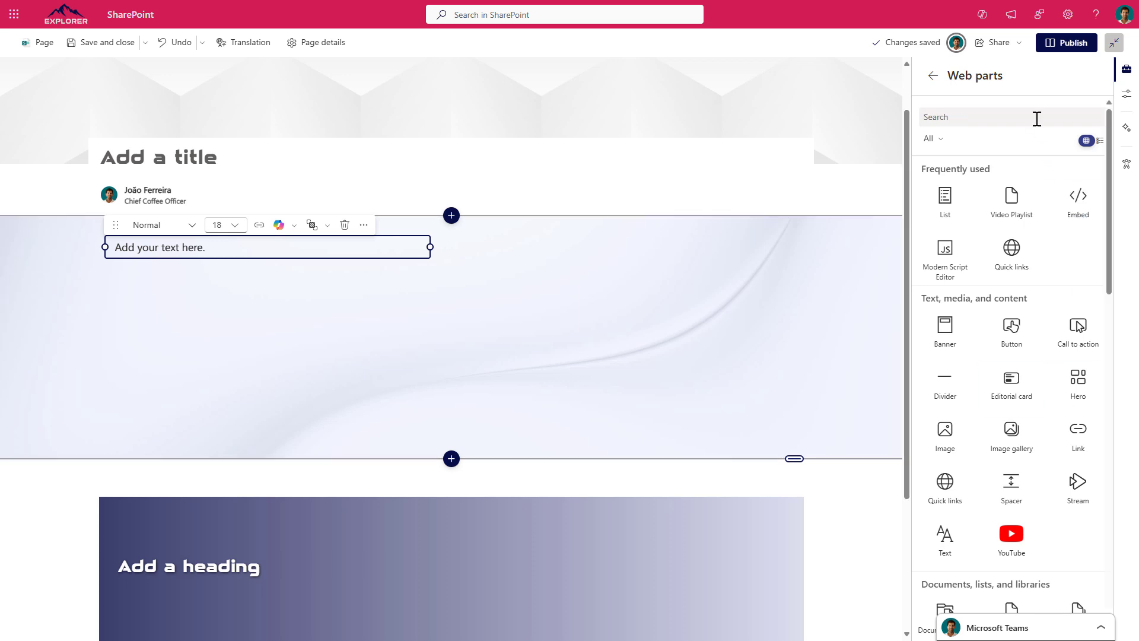
type("quick")
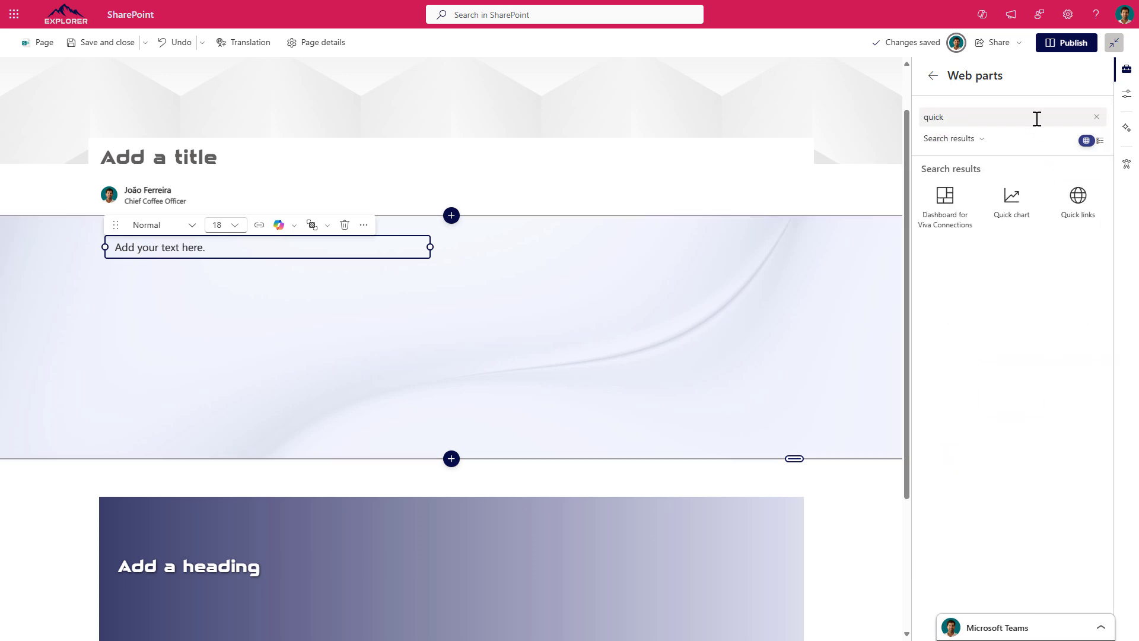
left_click_drag(1086, 206, 169, 293)
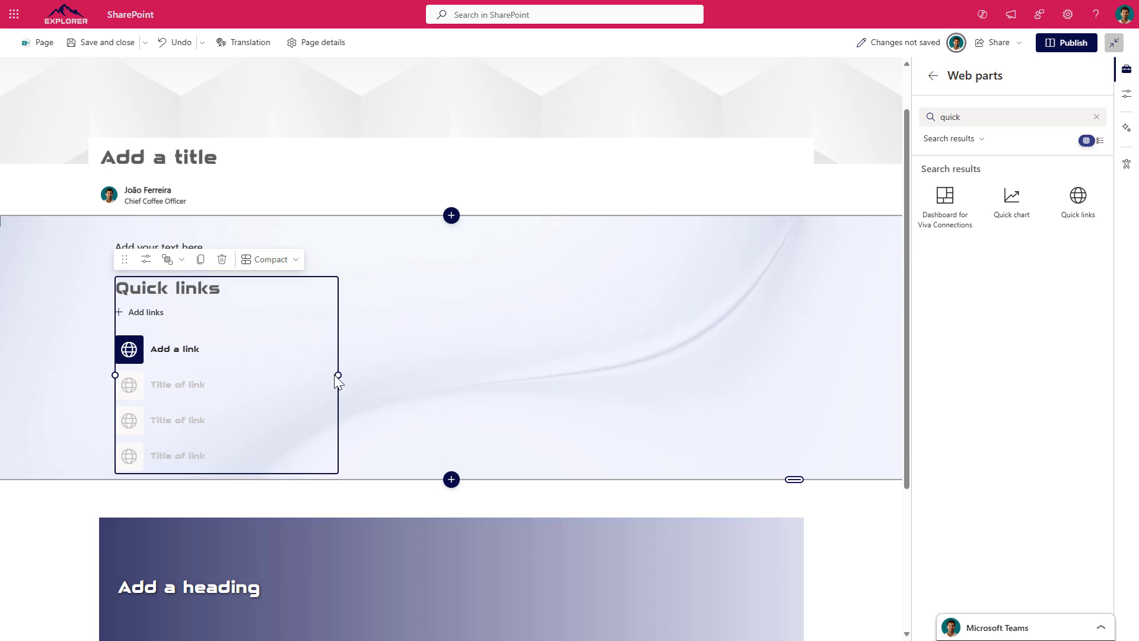
left_click_drag(338, 375, 402, 362)
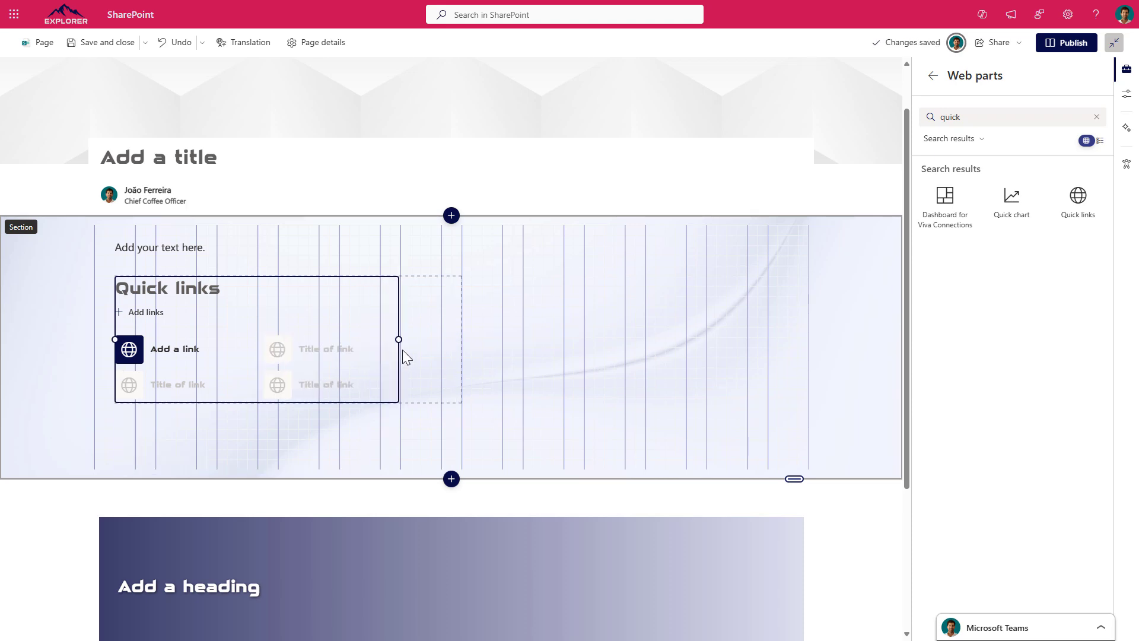
left_click_drag(398, 305, 581, 331)
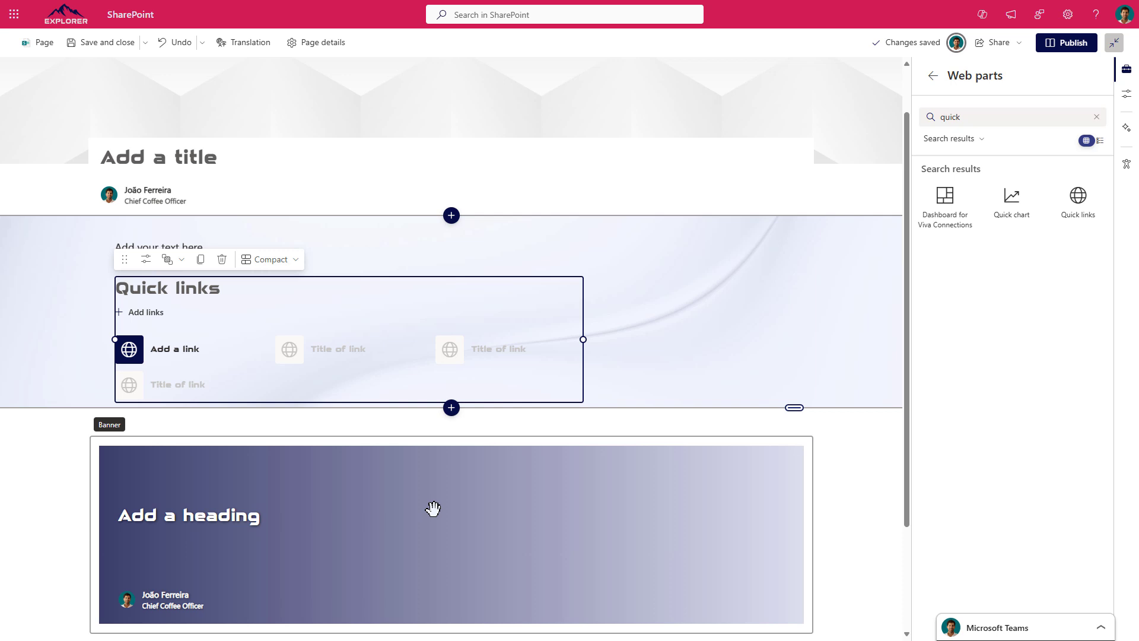
Step: Drag the Banner into the section and delete the Quick links web part
left_click(413, 511)
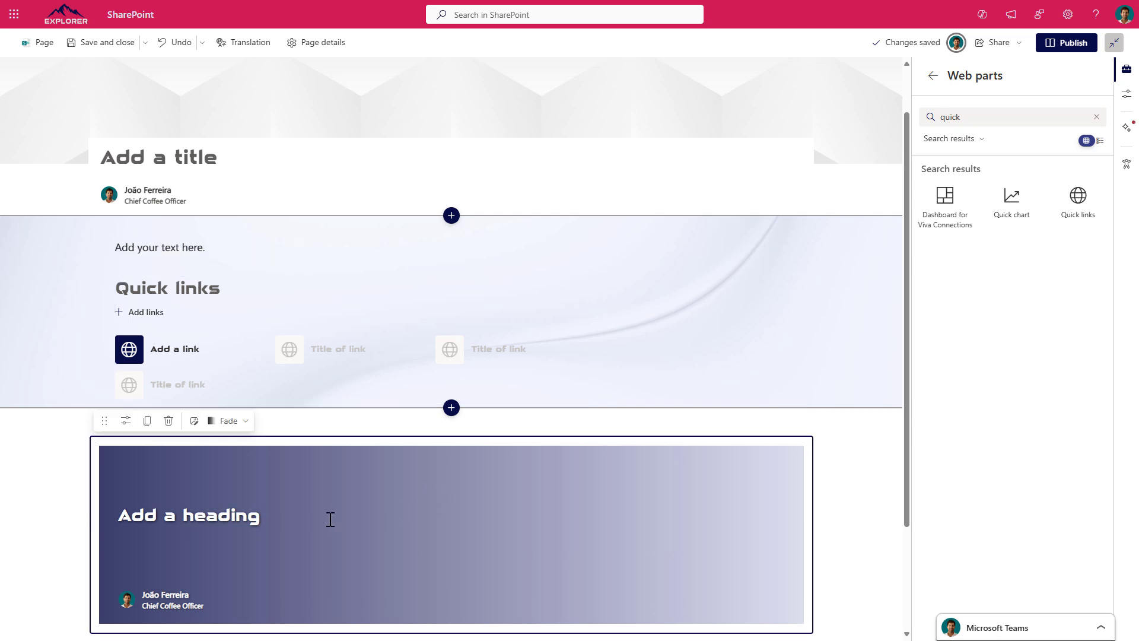
left_click_drag(104, 421, 438, 272)
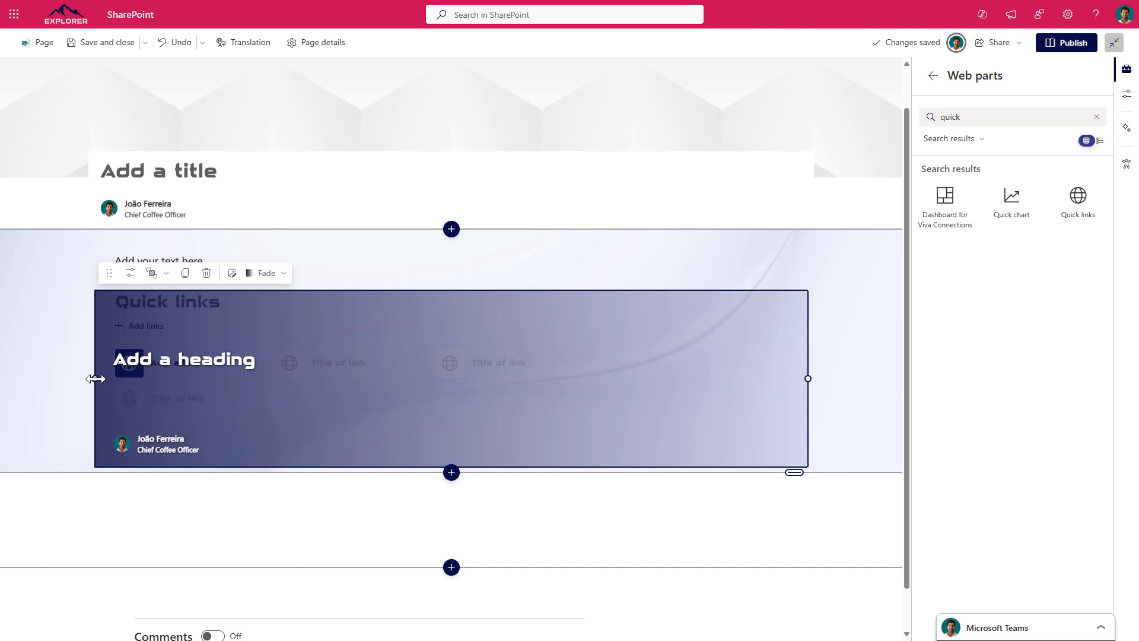
left_click_drag(96, 379, 309, 393)
left_click(216, 337)
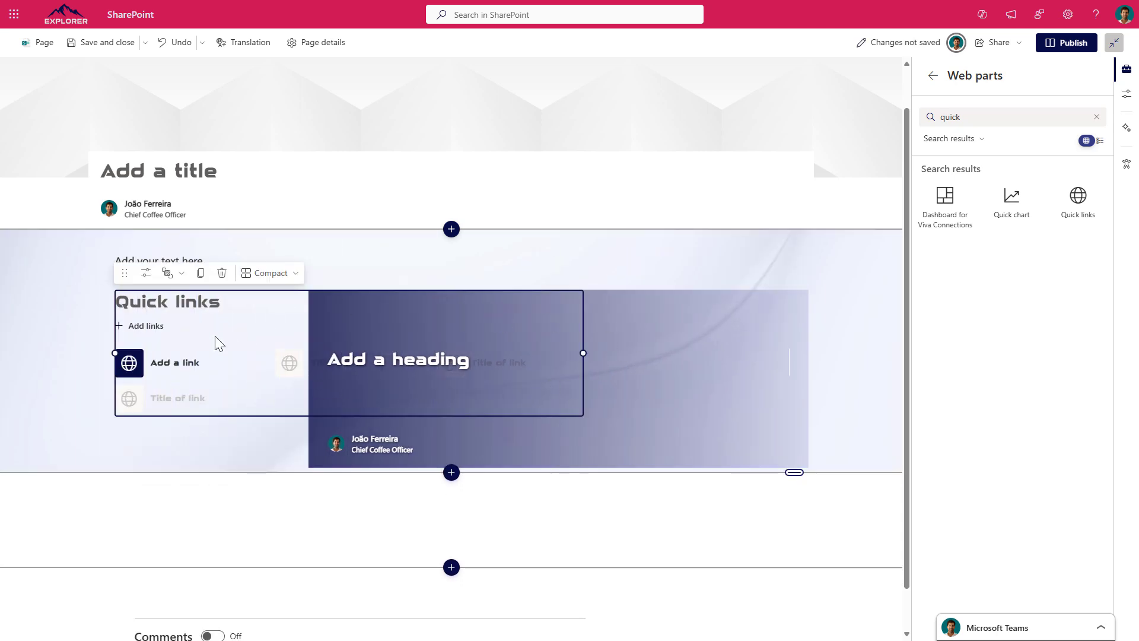
left_click(222, 273)
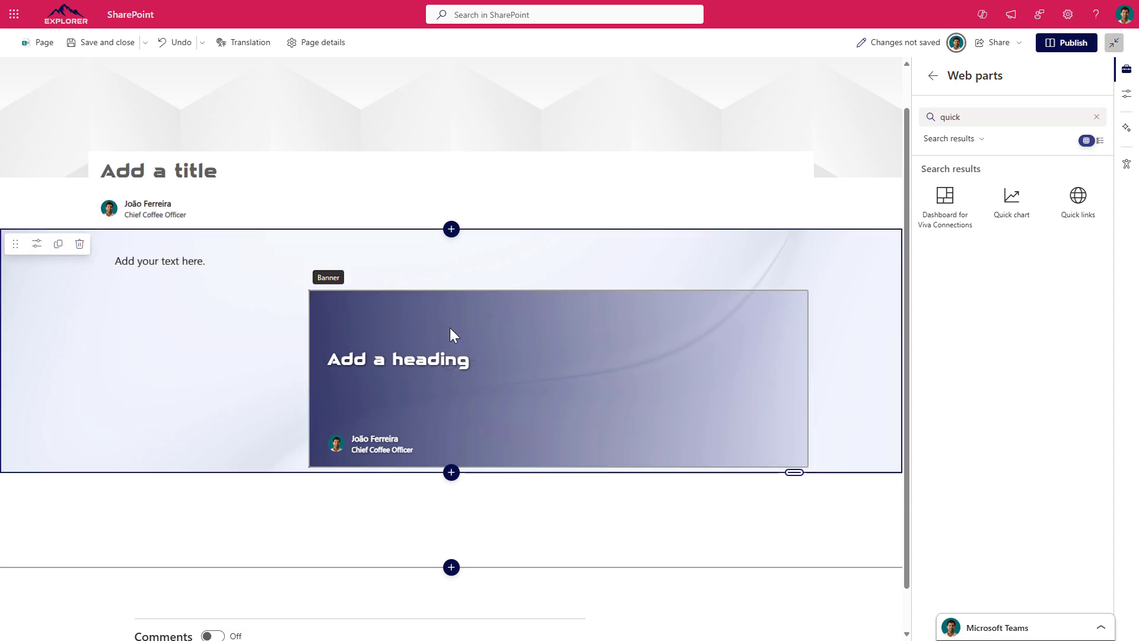
Step: Settle the banner on the section's left side and clear the web part search
left_click(528, 335)
mouse_move(369, 333)
left_mouse_down()
mouse_move(290, 333)
mouse_move(368, 340)
left_mouse_up()
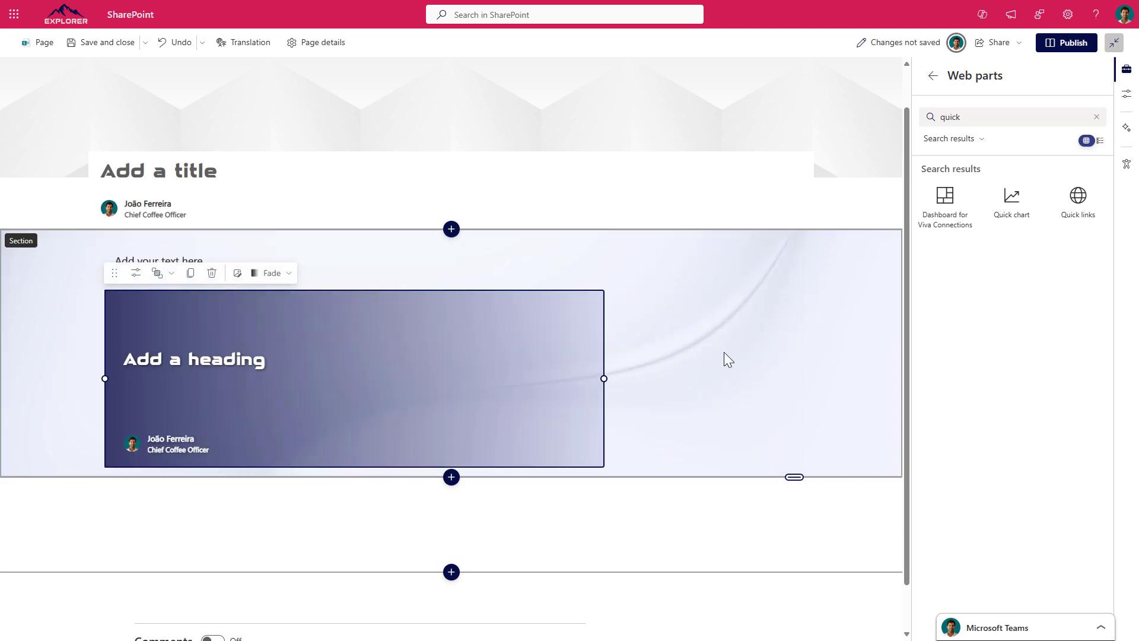
left_click(701, 352)
left_click(1096, 117)
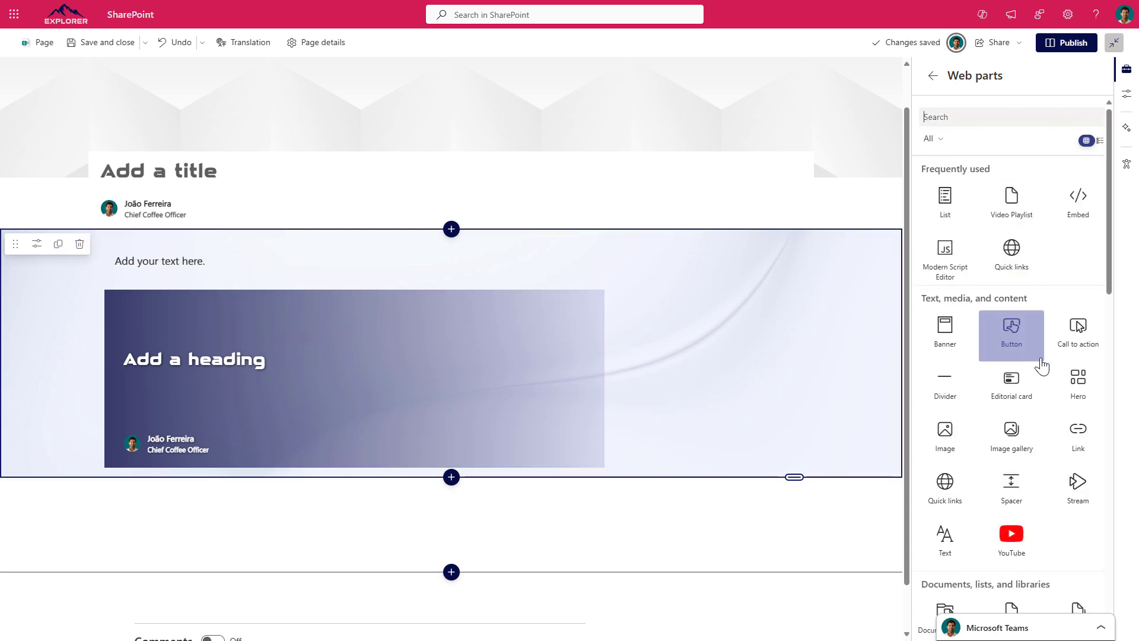
Step: Search 'image', drop an Image web part in the section, and insert the Red-canoes-dock photo
left_click(988, 117)
type("imag")
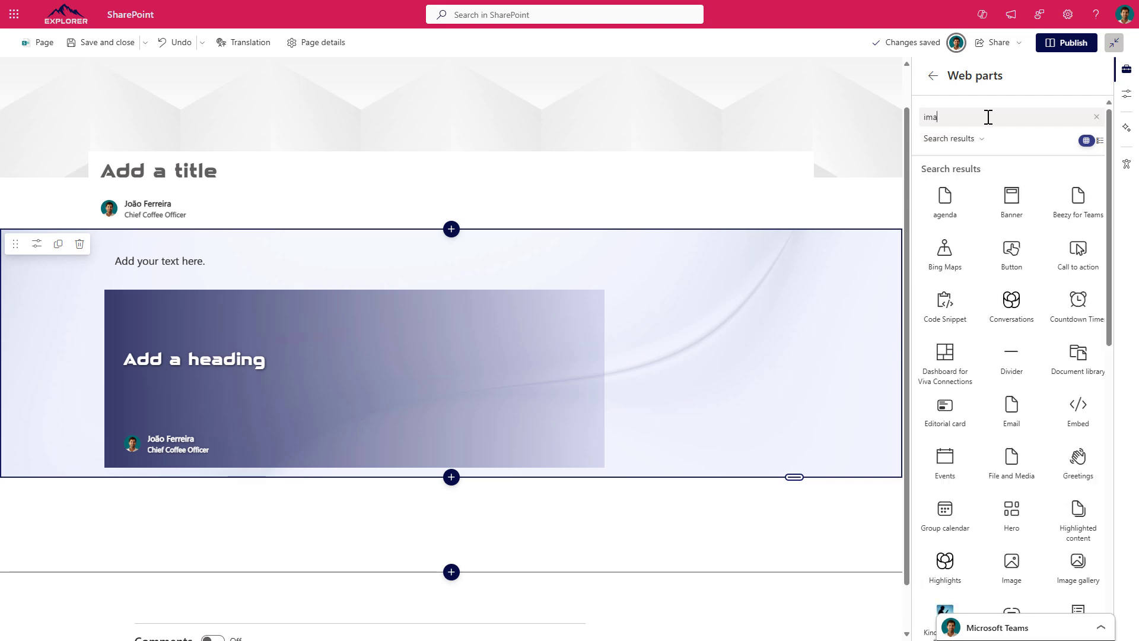
type("e")
left_click_drag(1078, 199, 549, 283)
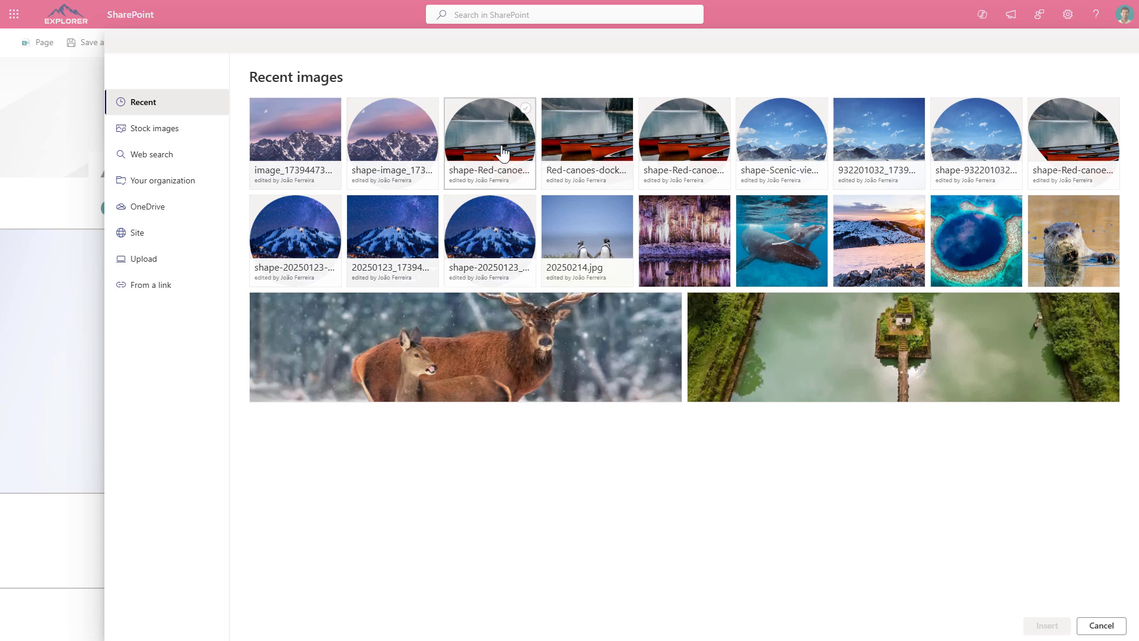
left_click(626, 145)
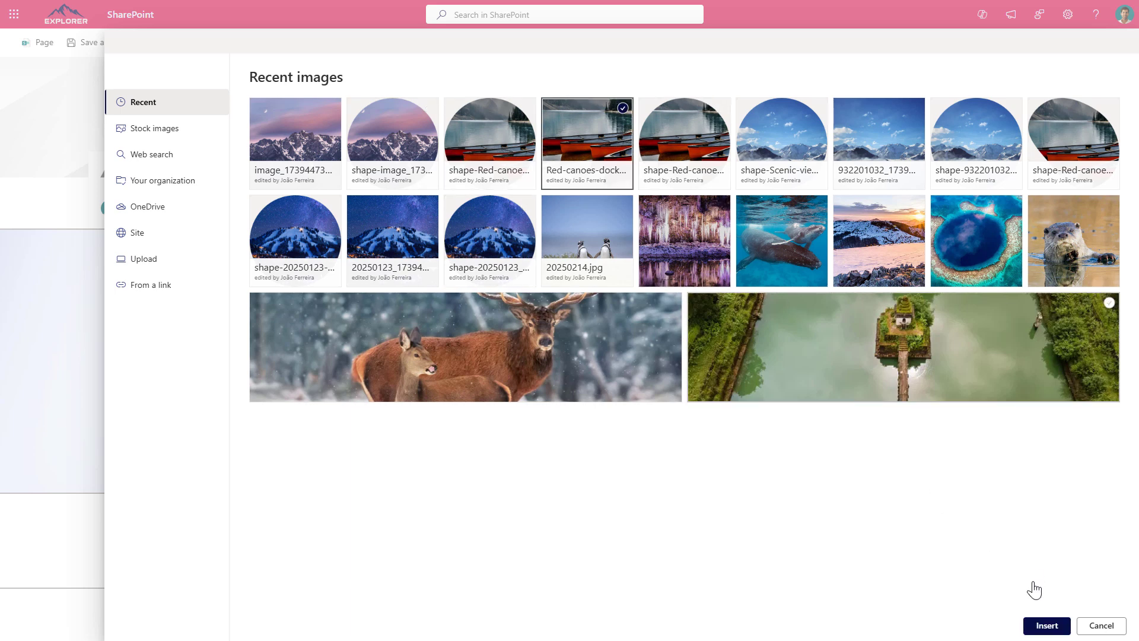
left_click(1046, 626)
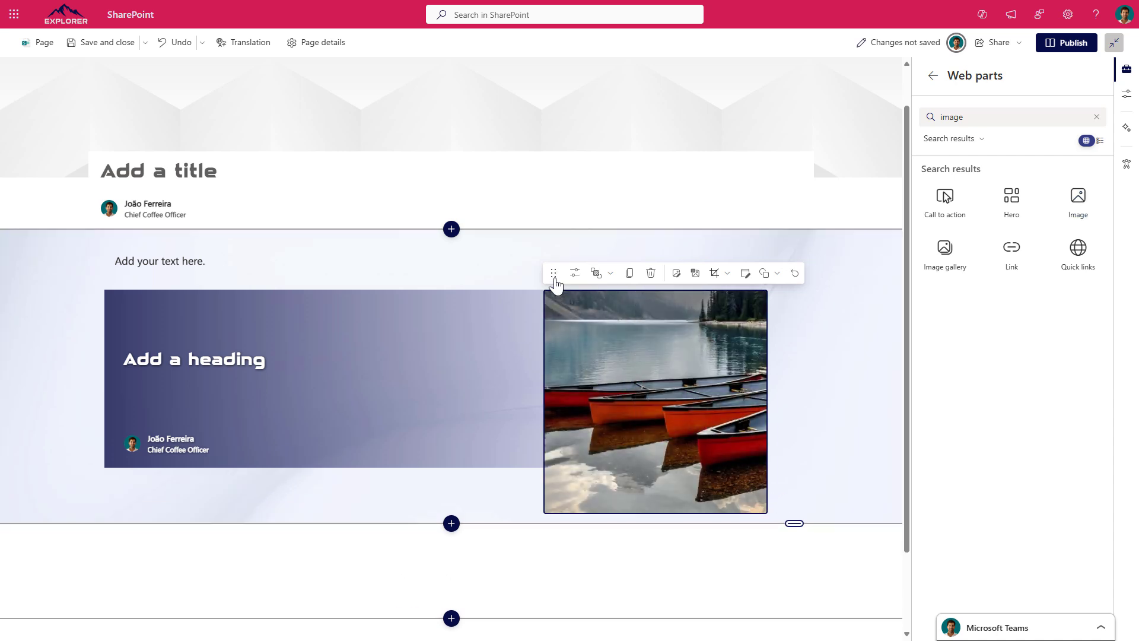
Step: Drag the canoe image over the banner's right edge and crop it to a Circle shape
left_click_drag(554, 274, 510, 250)
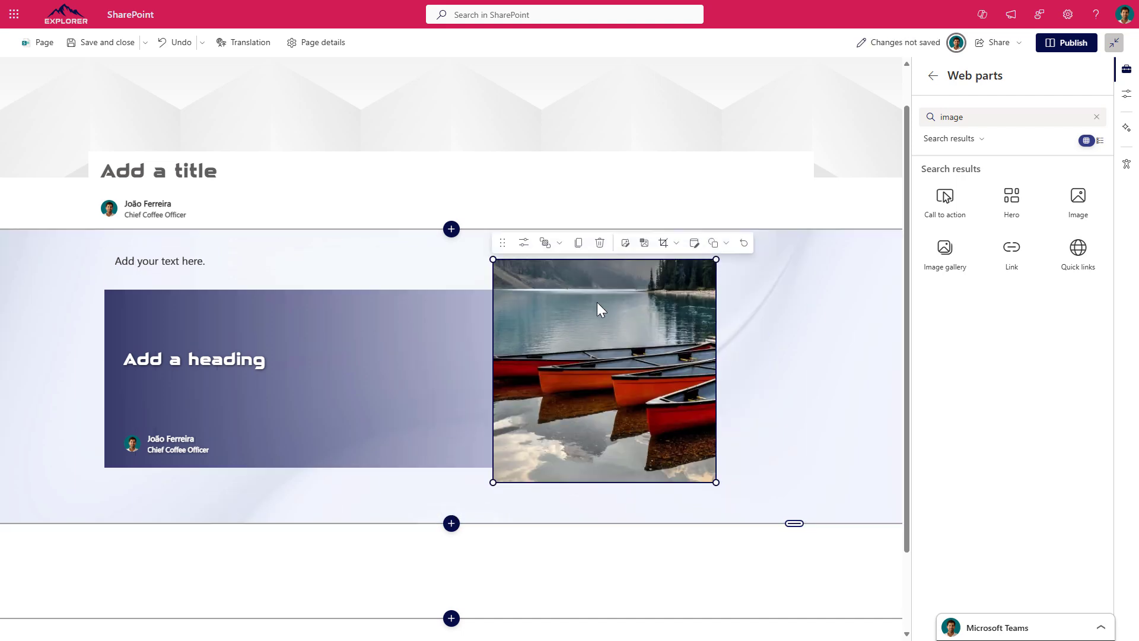
left_click(725, 244)
left_click(666, 297)
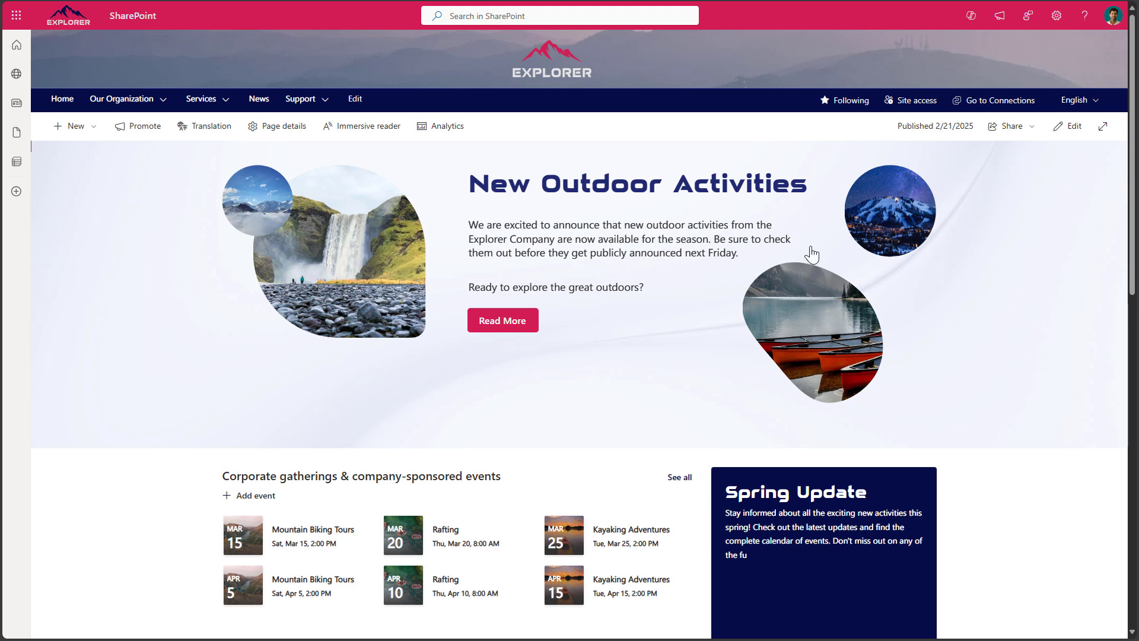
Step: Switch the published New Outdoor Activities page into edit mode
left_click(1075, 126)
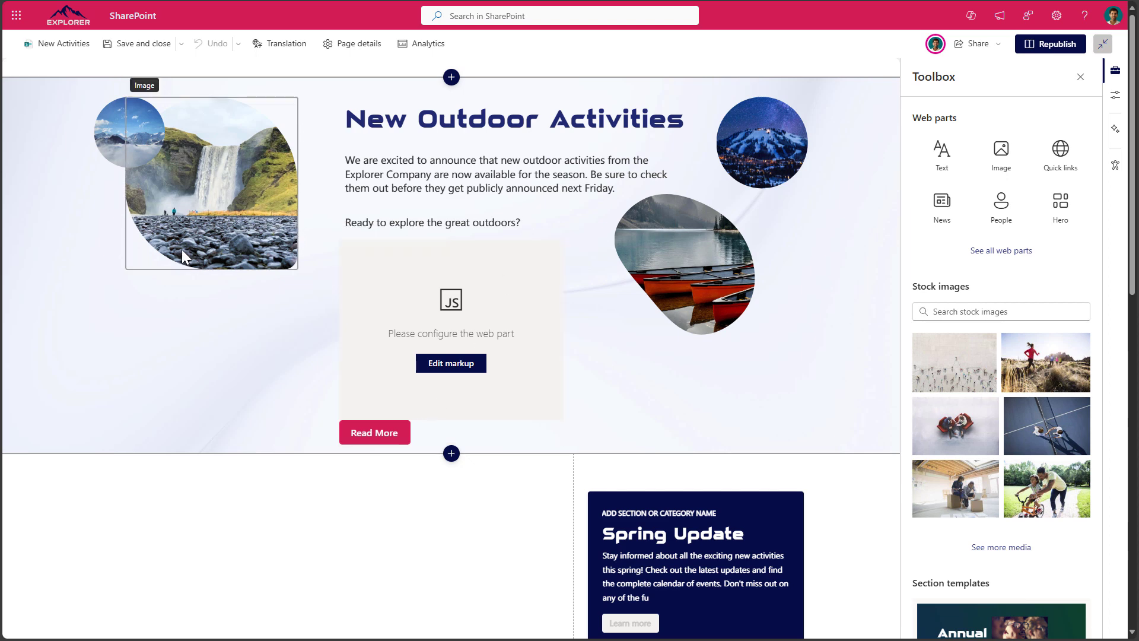
Step: Send the small mountain circle backward behind the waterfall image via Arrange items, then republish
left_click(180, 190)
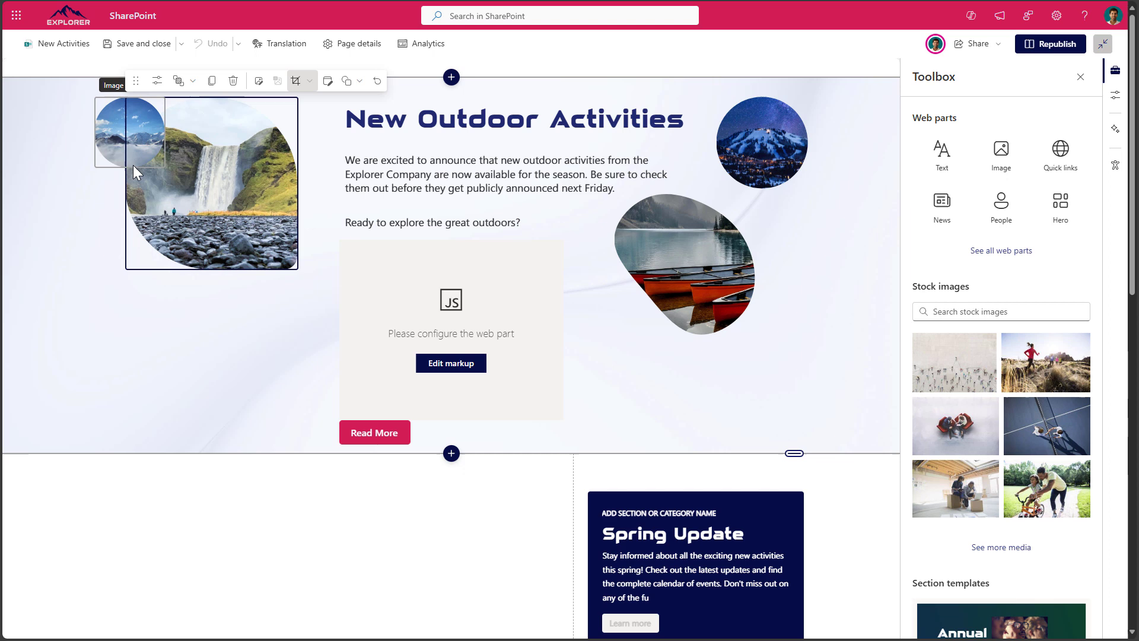
left_click(113, 140)
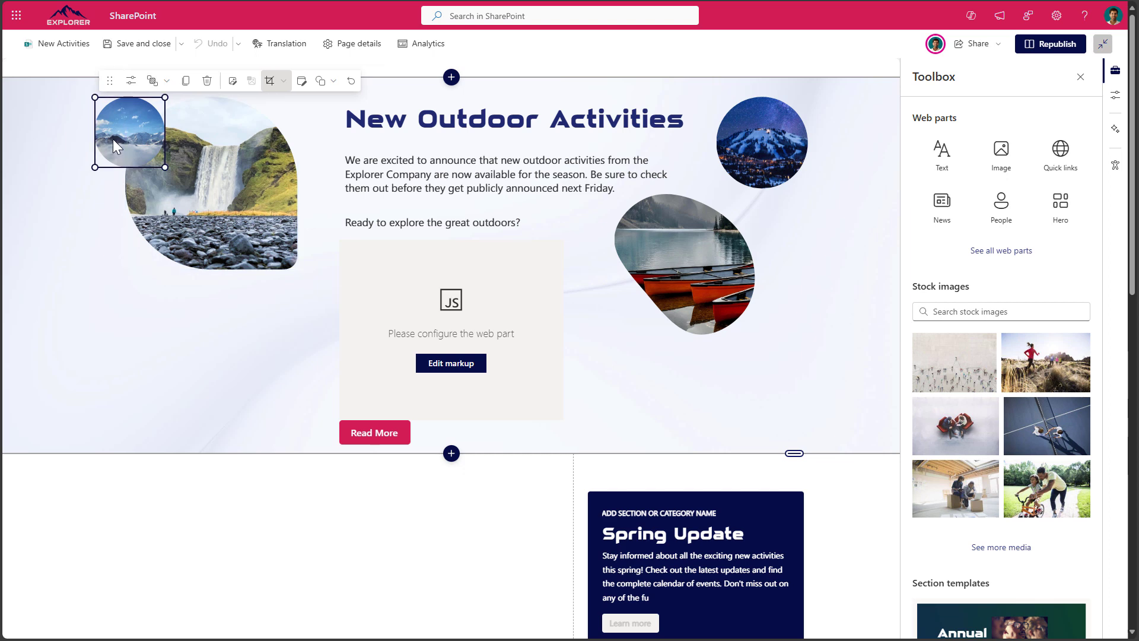
left_click(188, 184)
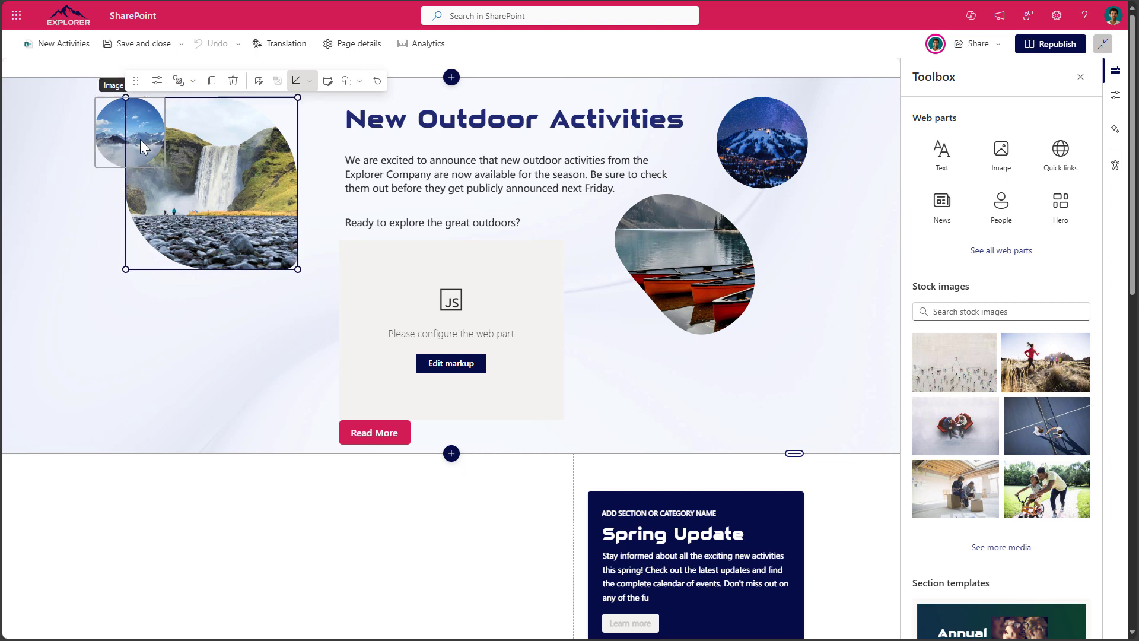
left_click(111, 142)
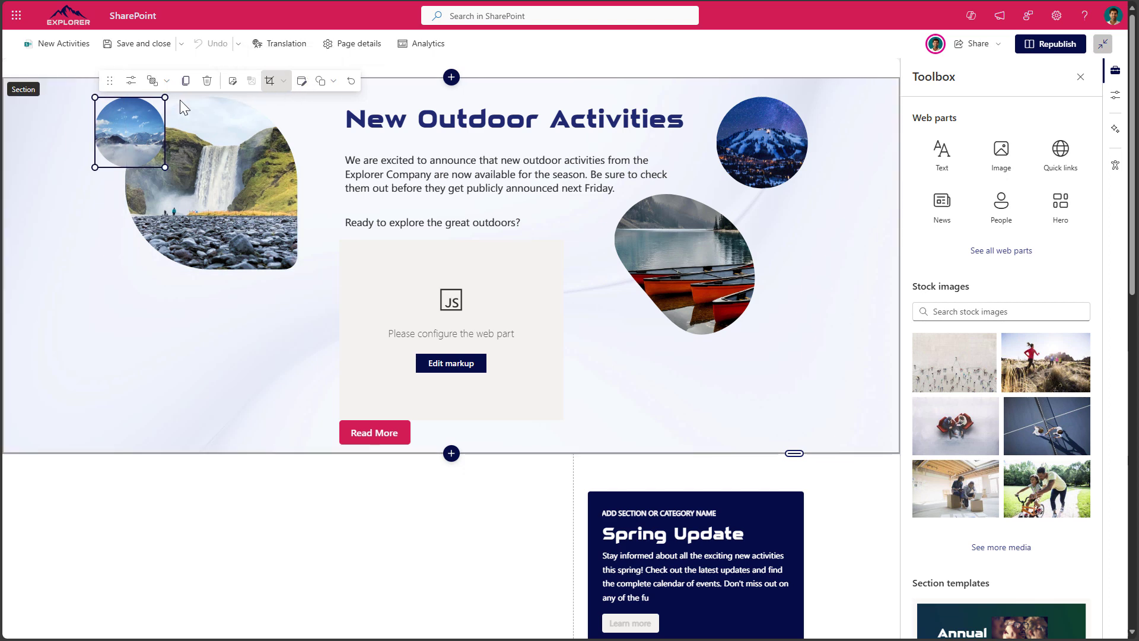
left_click(164, 84)
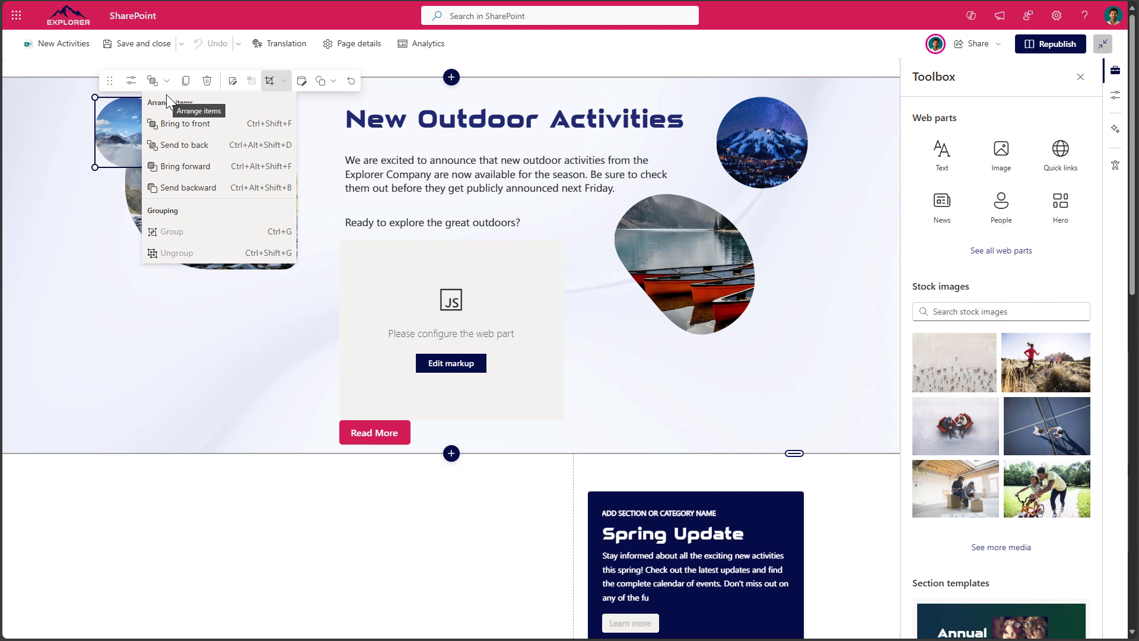
left_click(226, 188)
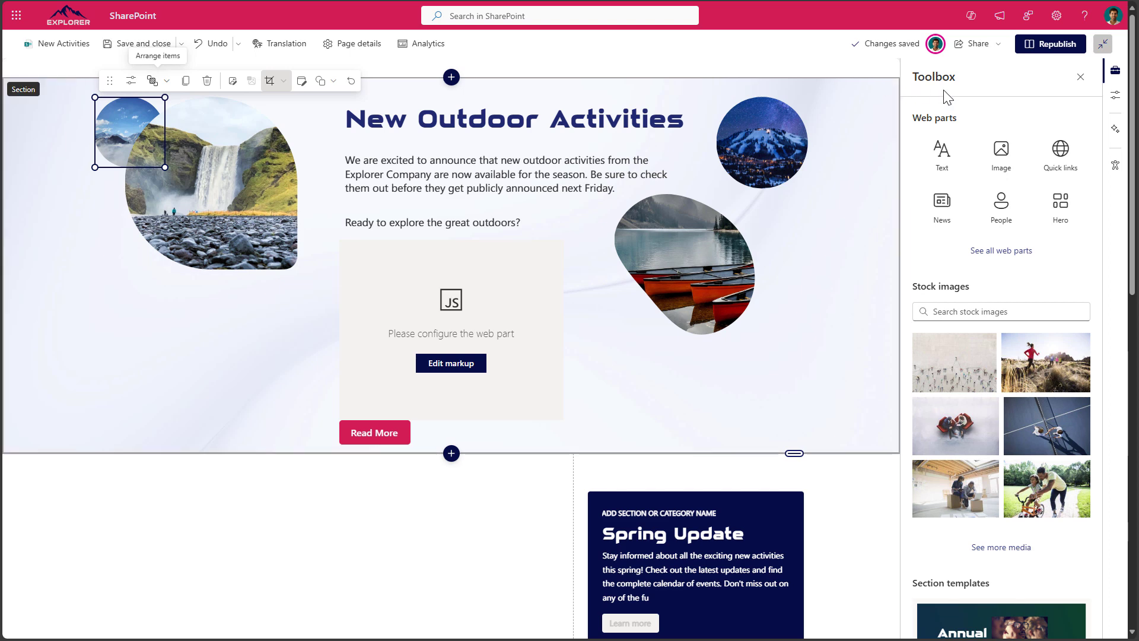
left_click(1062, 51)
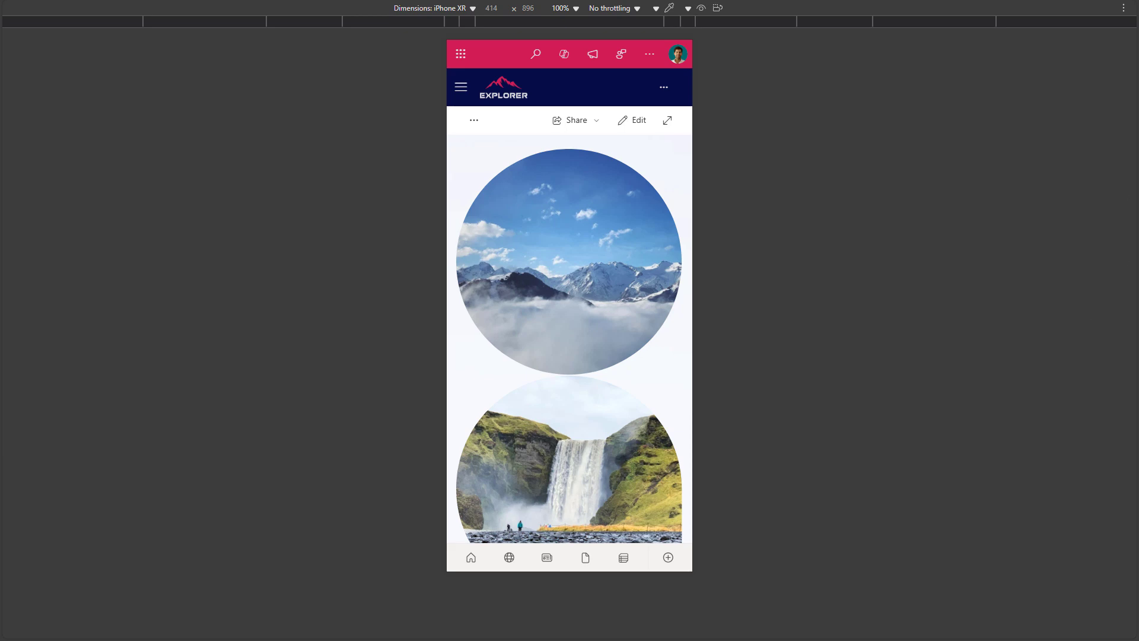
Step: Scroll the iPhone XR preview past the canoe shape and starry snow-mountain image to Corporate gatherings
left_click_drag(619, 464, 621, 355)
left_click_drag(606, 437, 606, 202)
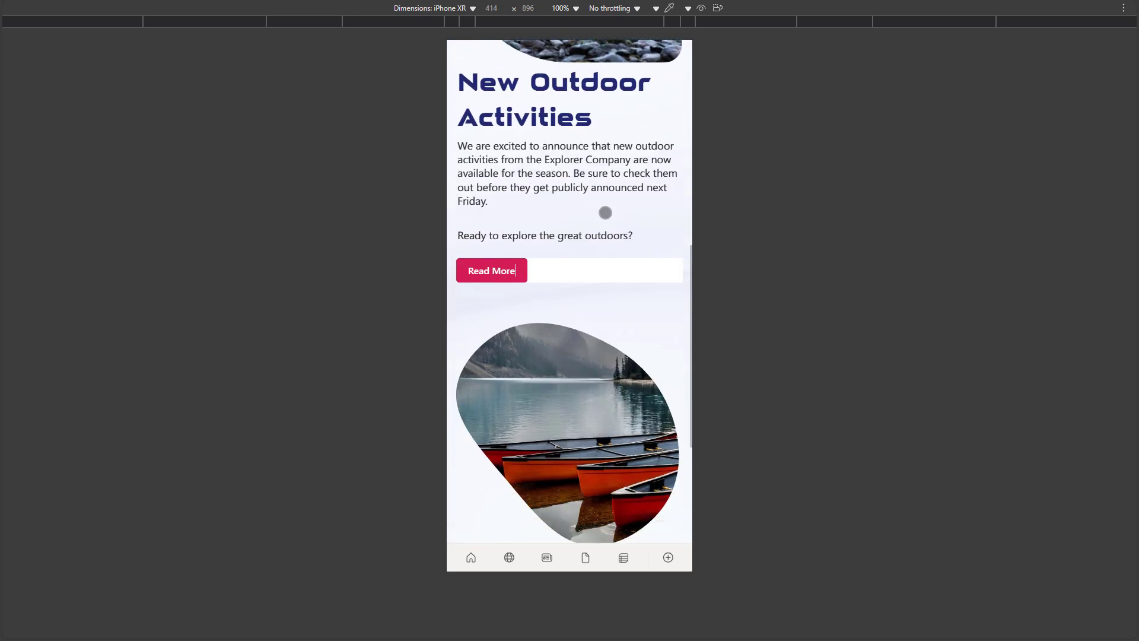
scroll(595, 295, "up", 10)
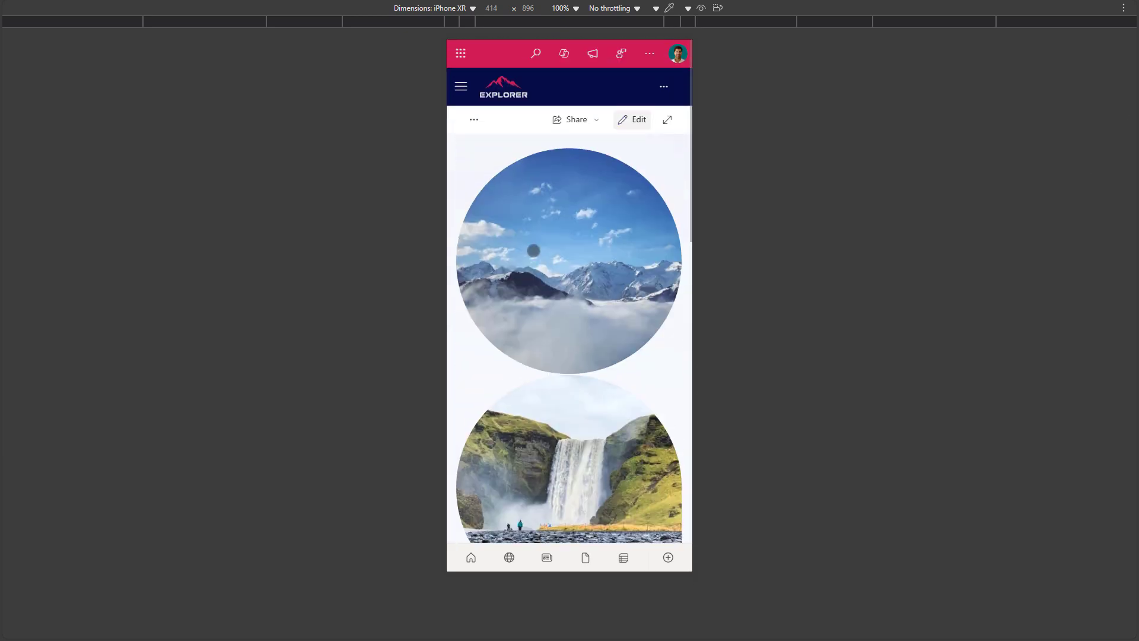
scroll(629, 310, "down", 2)
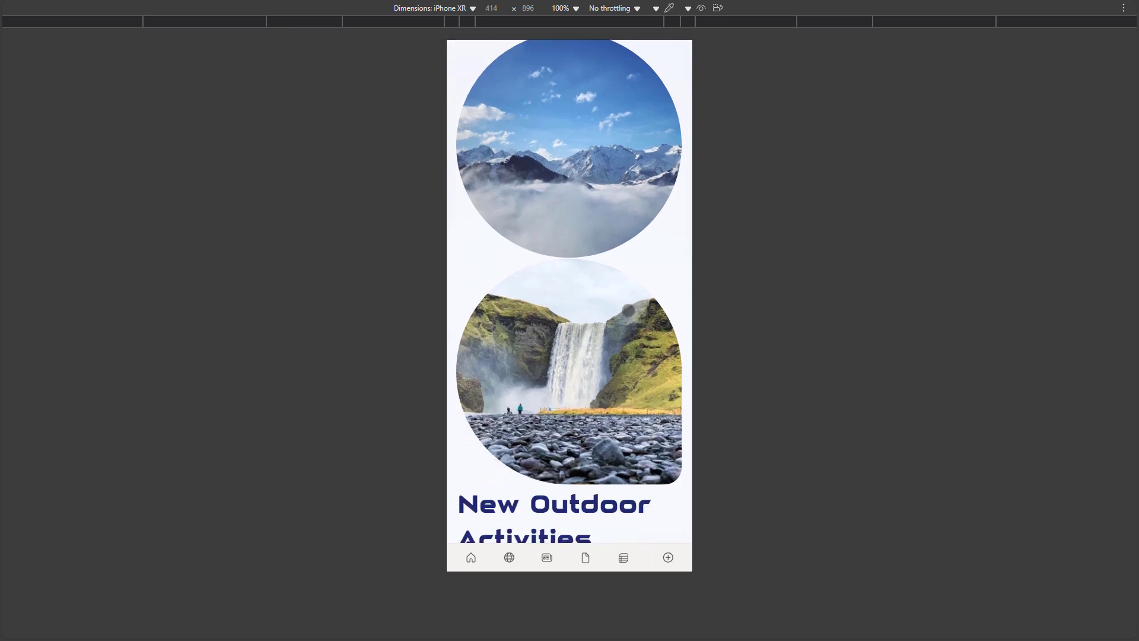
scroll(578, 317, "down", 5)
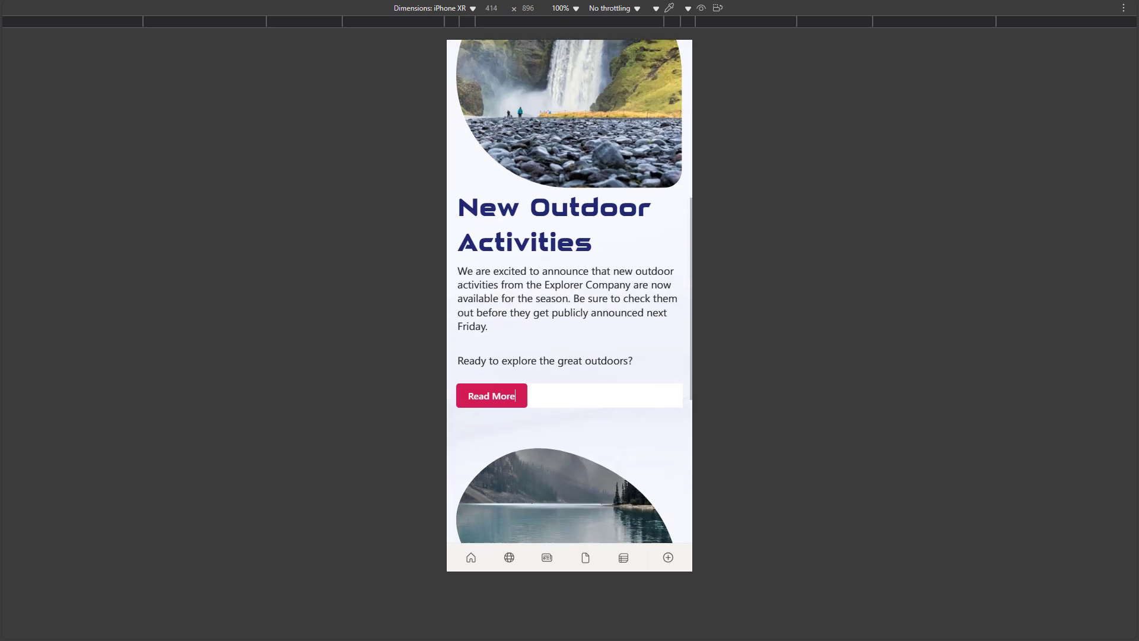
scroll(534, 308, "down", 8)
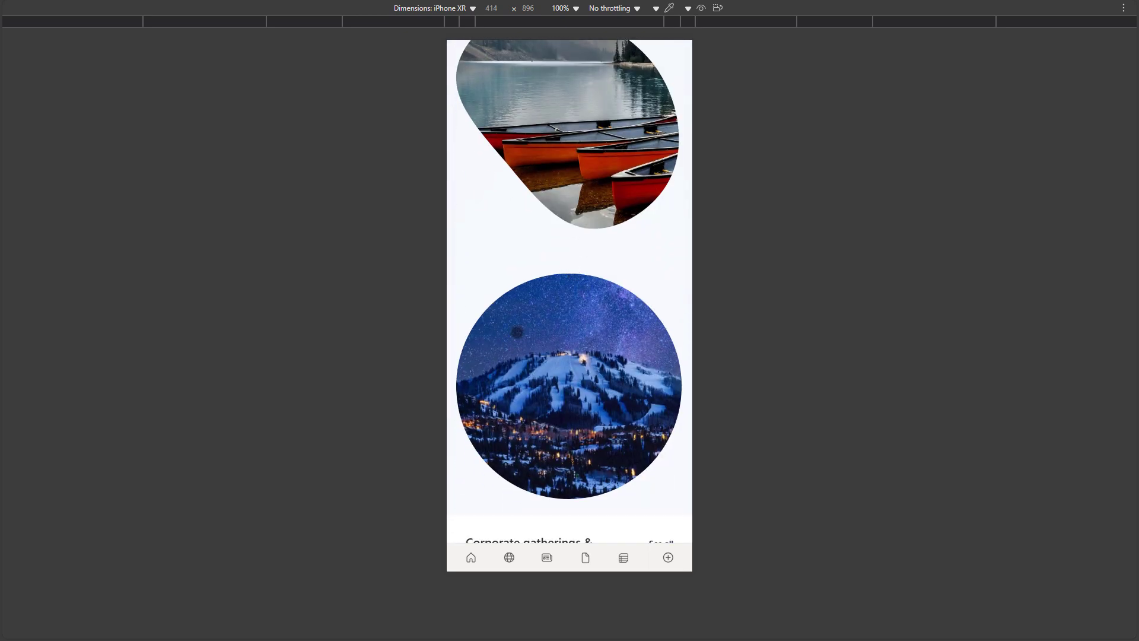
Step: Preview the page as iPad Air in portrait, then rotate to landscape at 1180 × 820
left_click(436, 8)
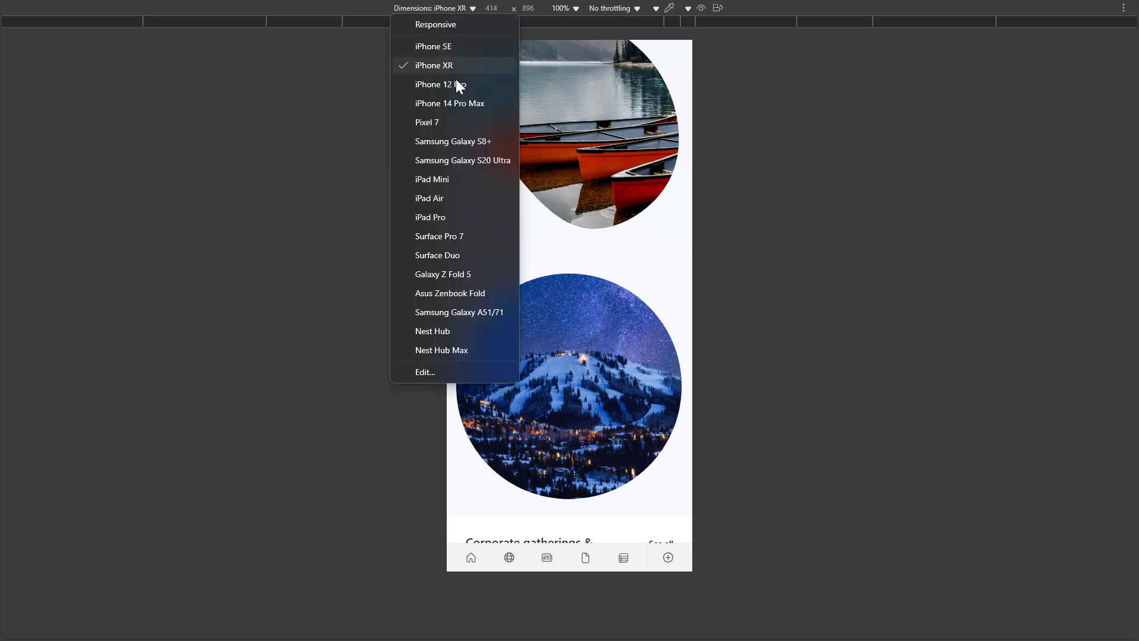
left_click(456, 199)
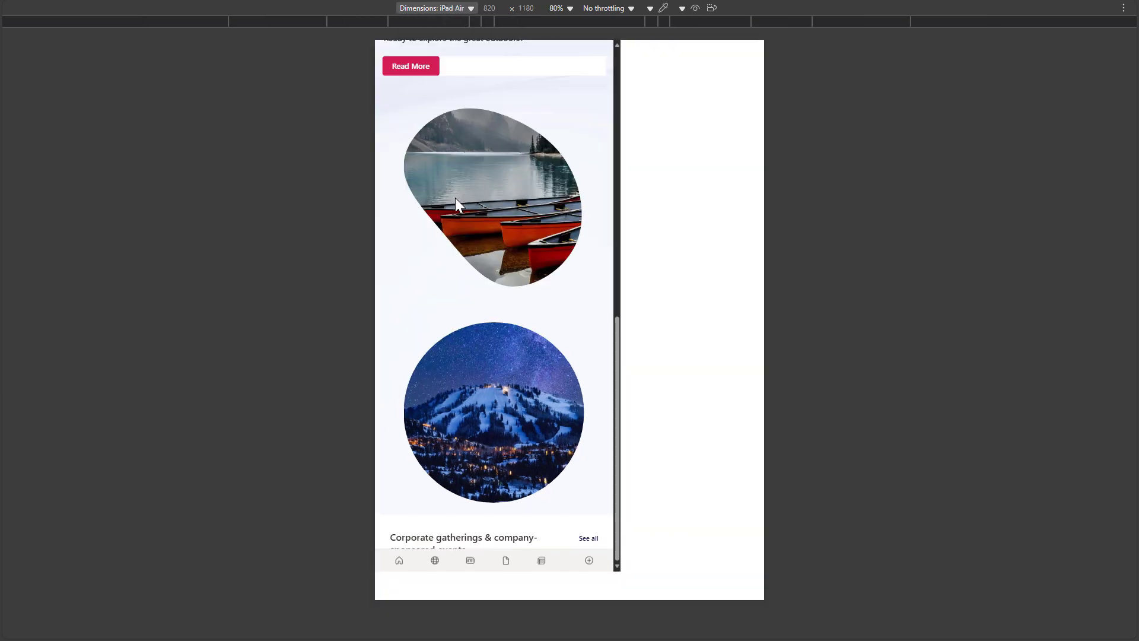
scroll(469, 231, "up", 8)
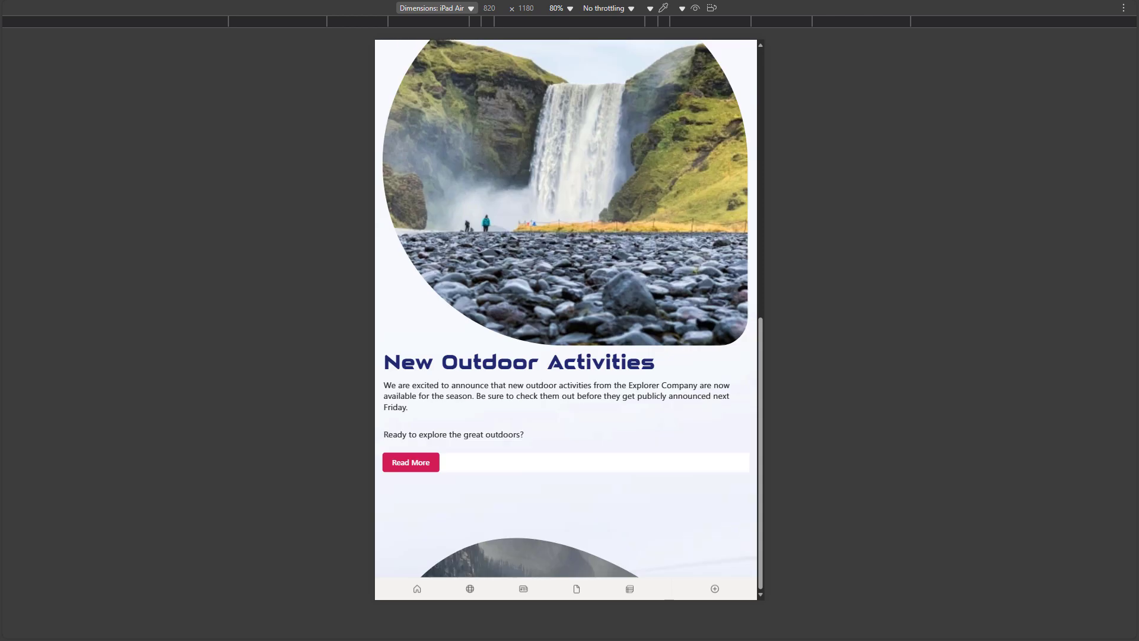
scroll(617, 327, "up", 3)
scroll(514, 284, "up", 5)
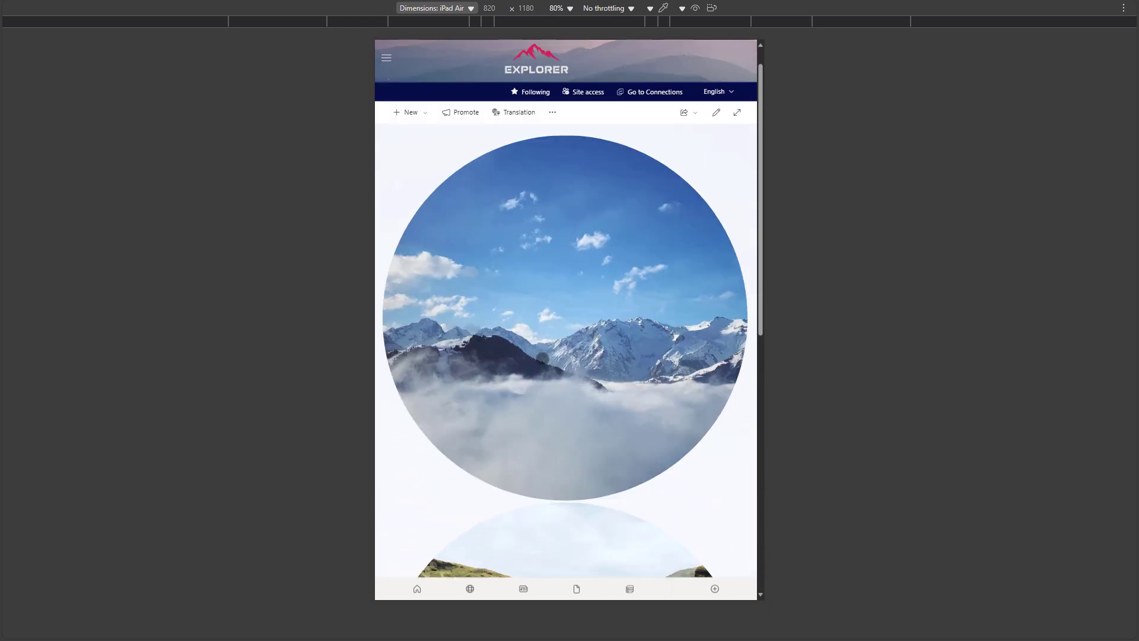
left_click(714, 7)
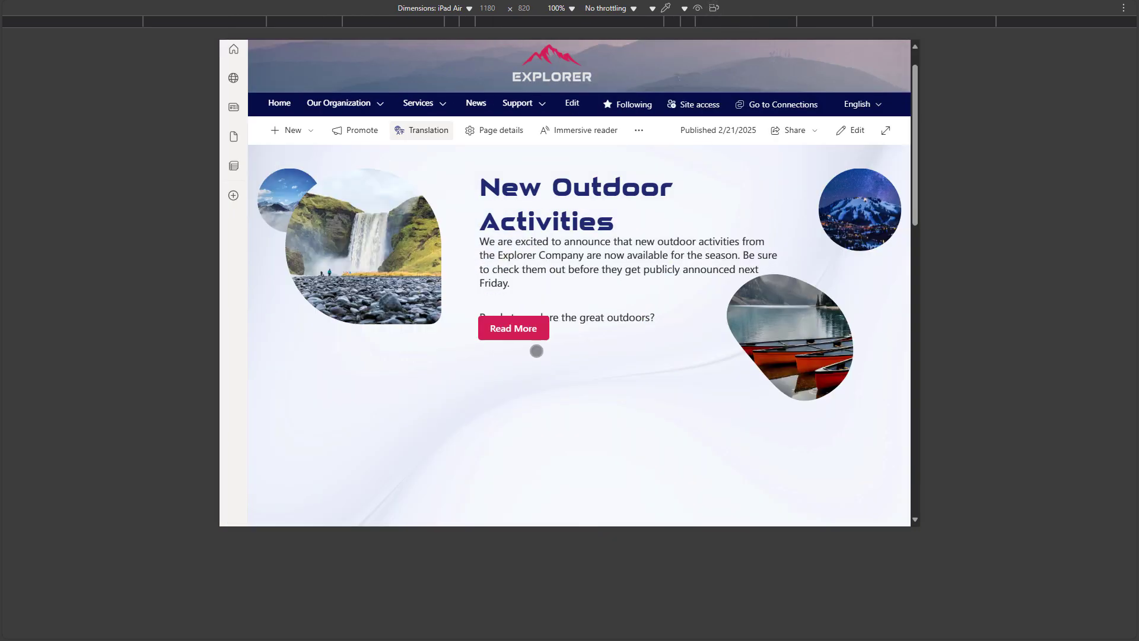
scroll(560, 357, "up", 1)
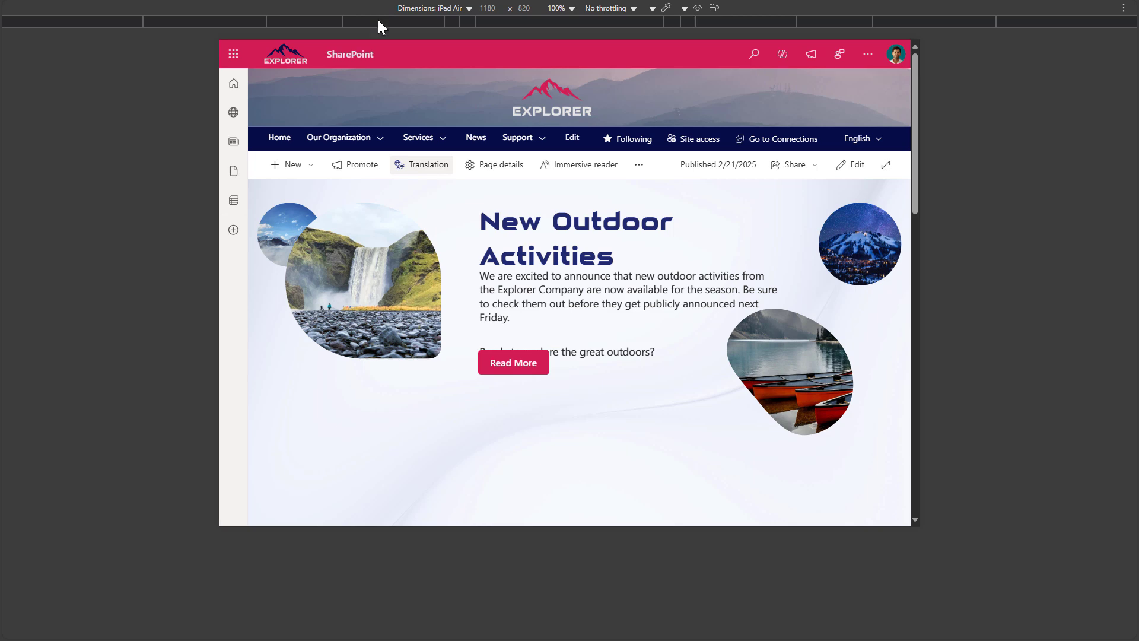
Step: Turn off device emulation with Ctrl+Shift+M to show the full-width desktop layout
key("ctrl+shift+m")
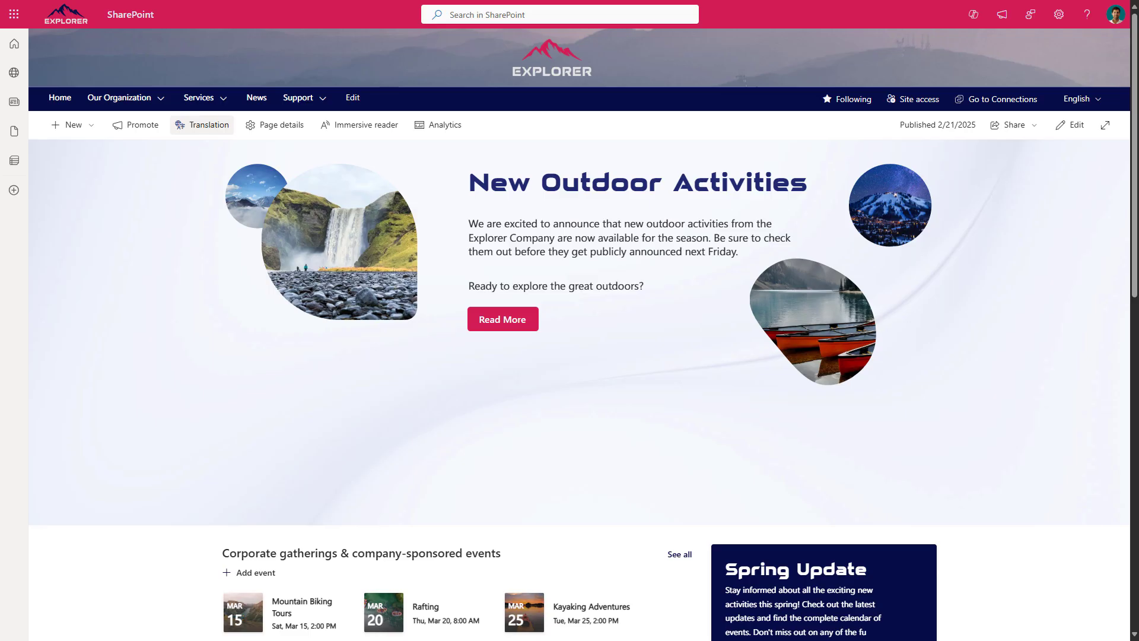